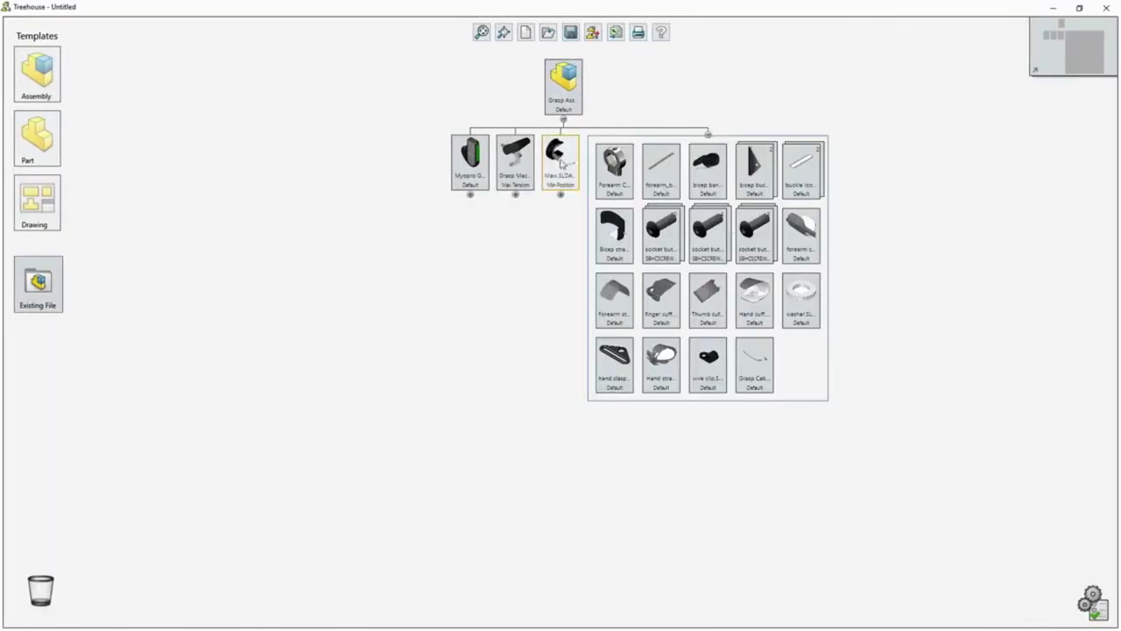
Expand the first, motor, elbow and maxon motor subassembly nodes, then rotate the valve preview
left_click(471, 195)
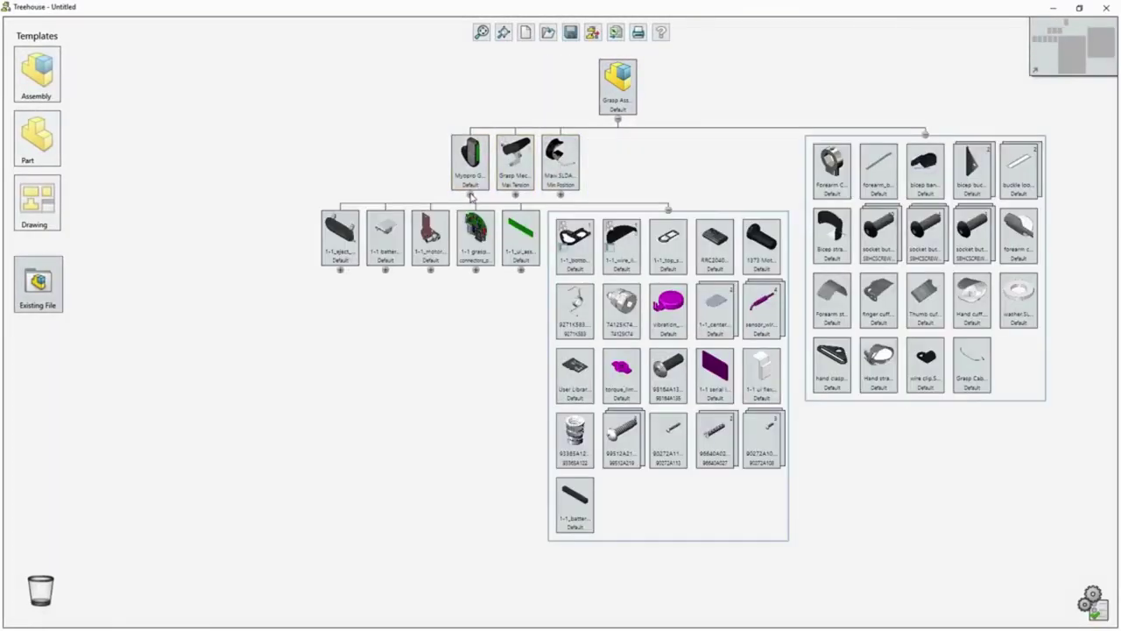
left_click(431, 271)
left_click(343, 346)
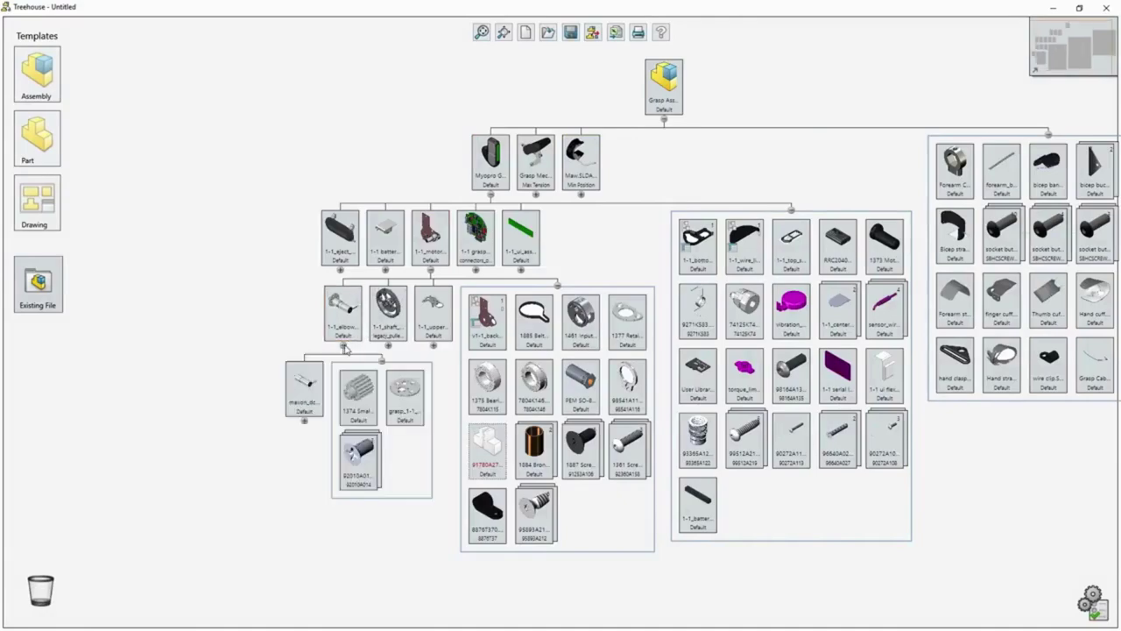
left_click(304, 421)
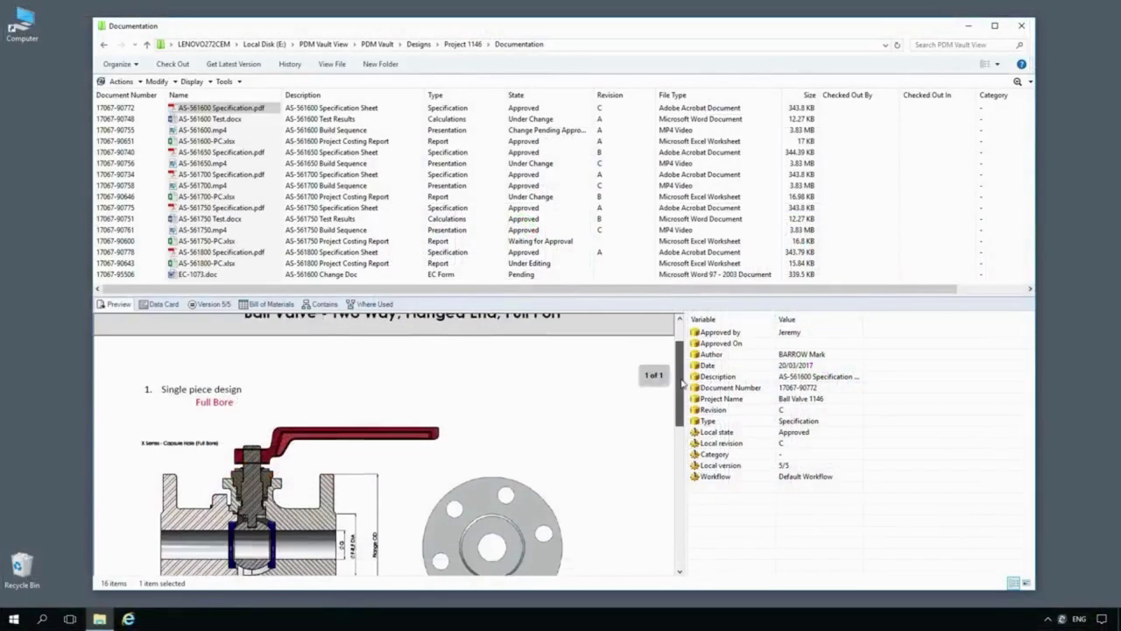
left_click_drag(680, 420, 680, 477)
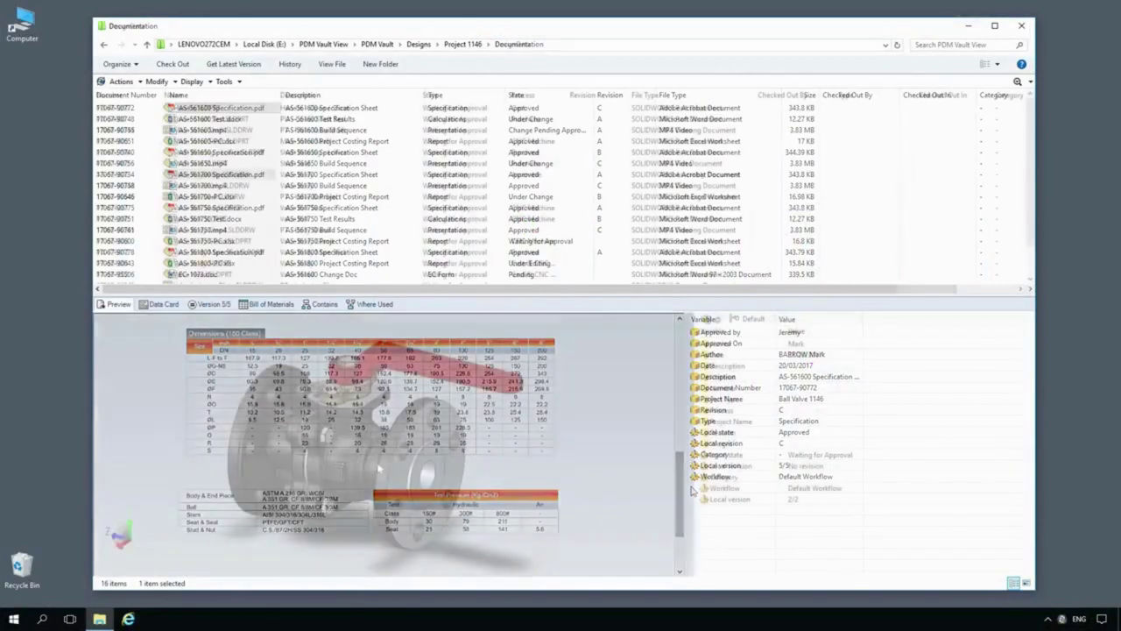
left_click_drag(391, 465, 483, 481)
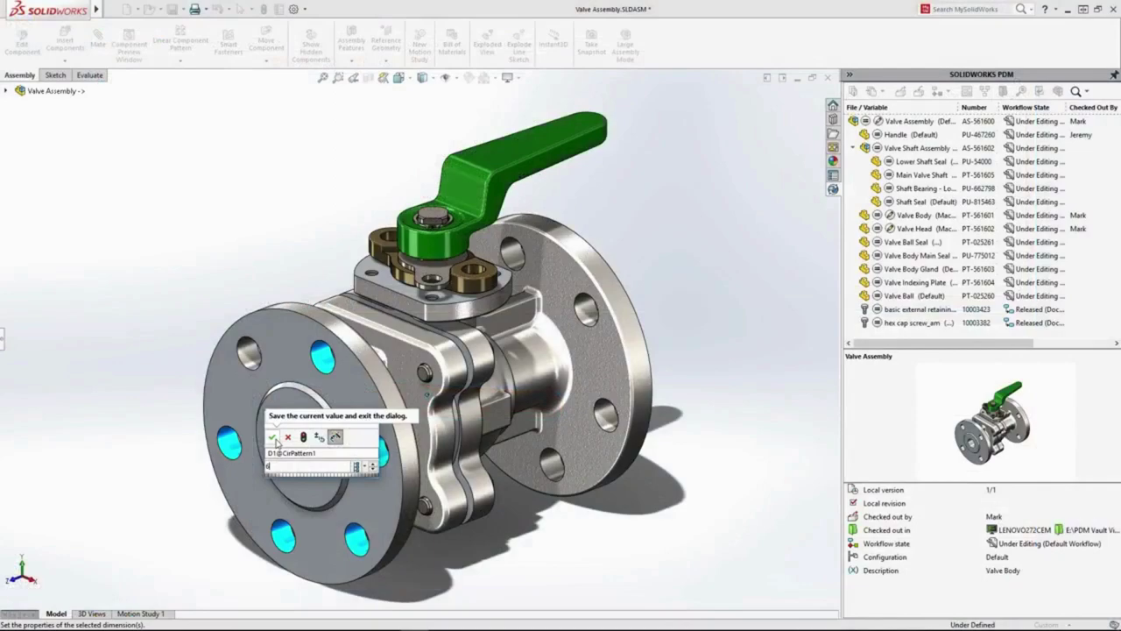
Accept the 6-hole pattern value, save the valve assembly with Ctrl+S, and clear highlights
left_click(276, 443)
key("ctrl+s")
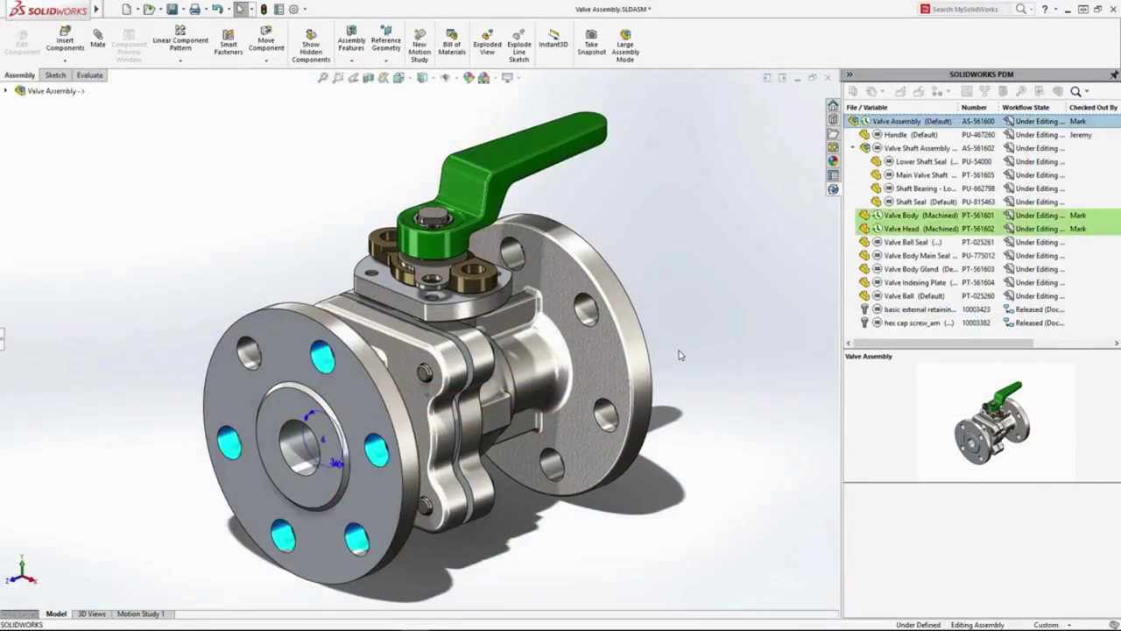
left_click(680, 355)
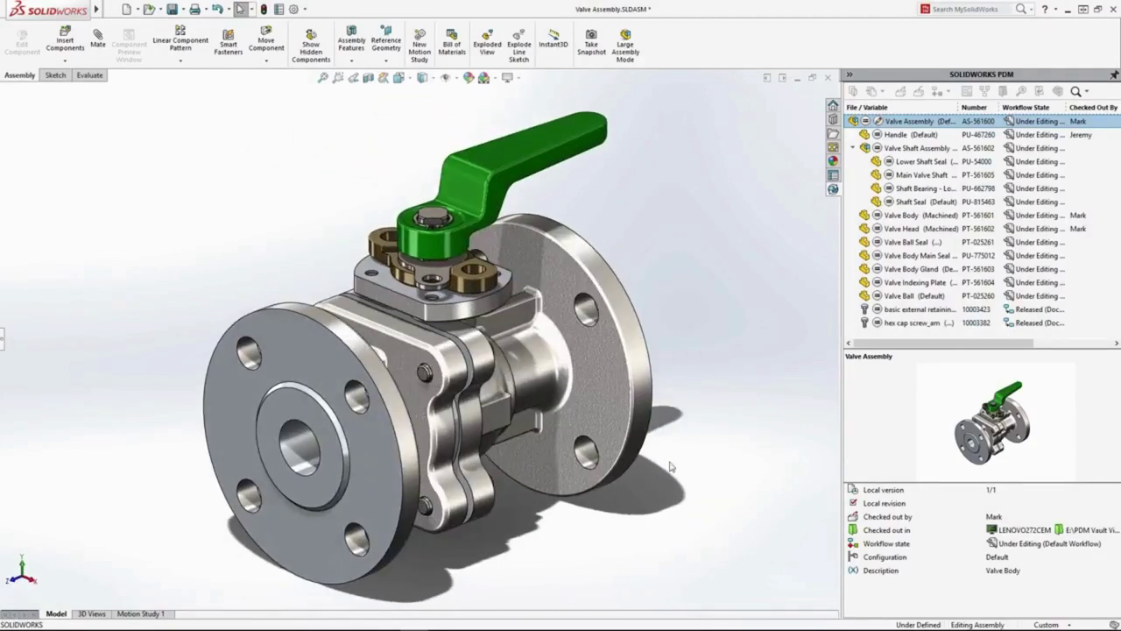
left_click_drag(885, 349, 967, 352)
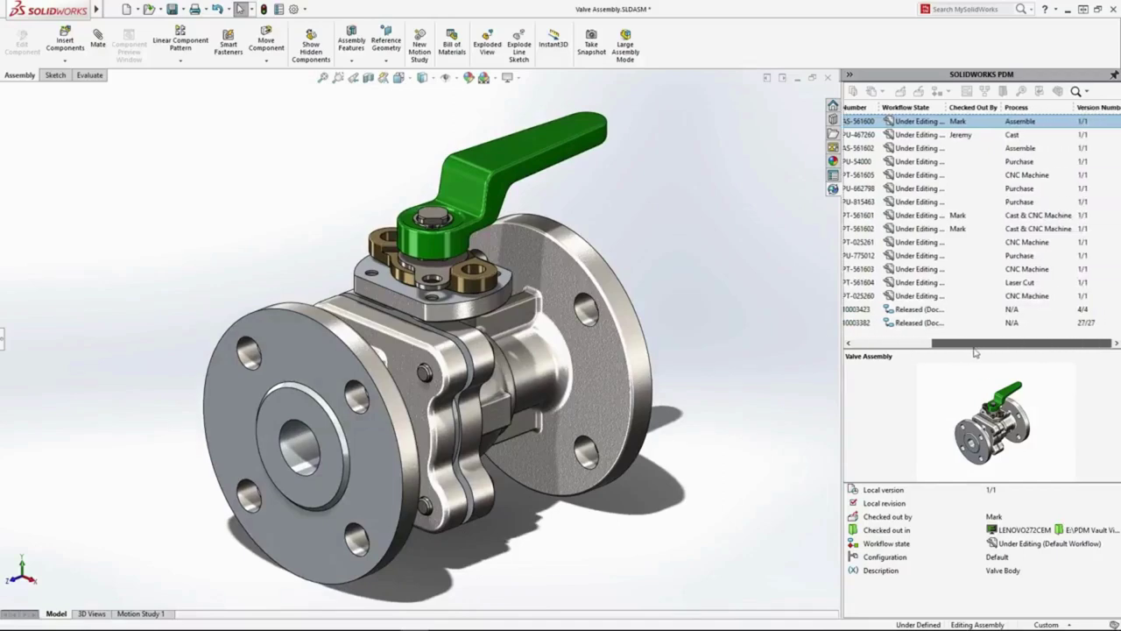
left_click_drag(969, 352, 868, 351)
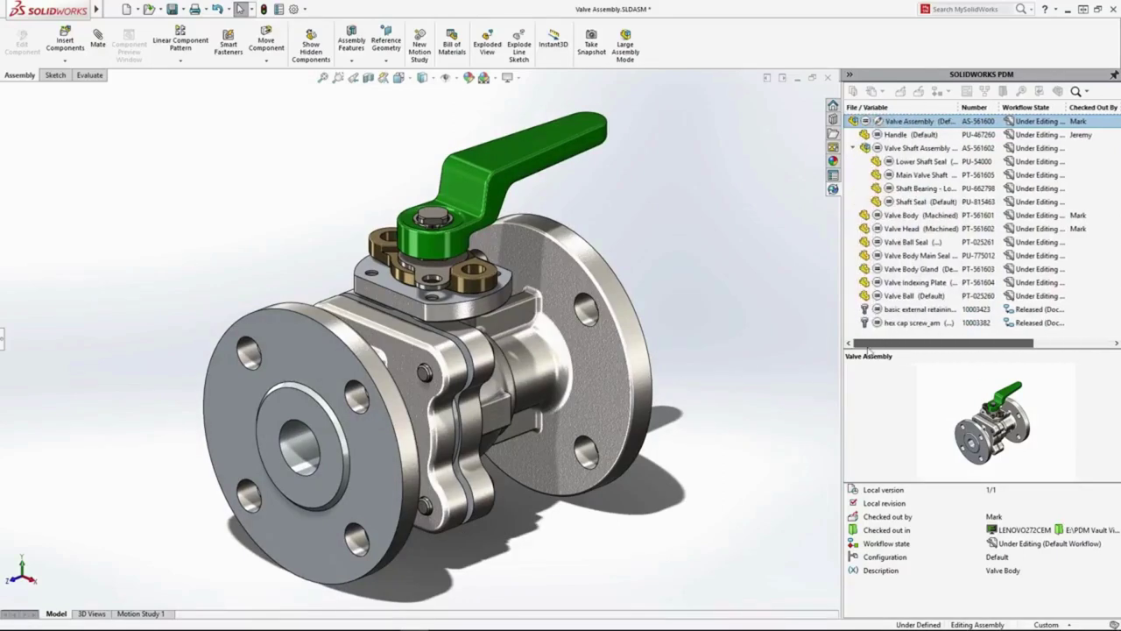
Highlight the Valve Body and Valve Head parts in the model, then clear the selection
left_click(911, 215)
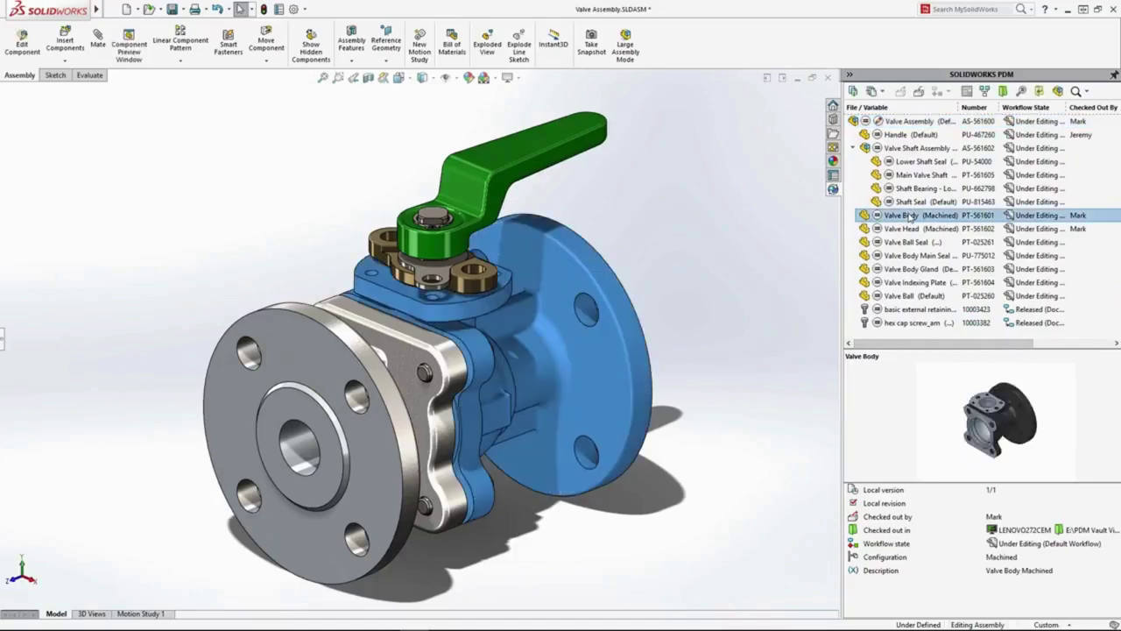
left_click(904, 229)
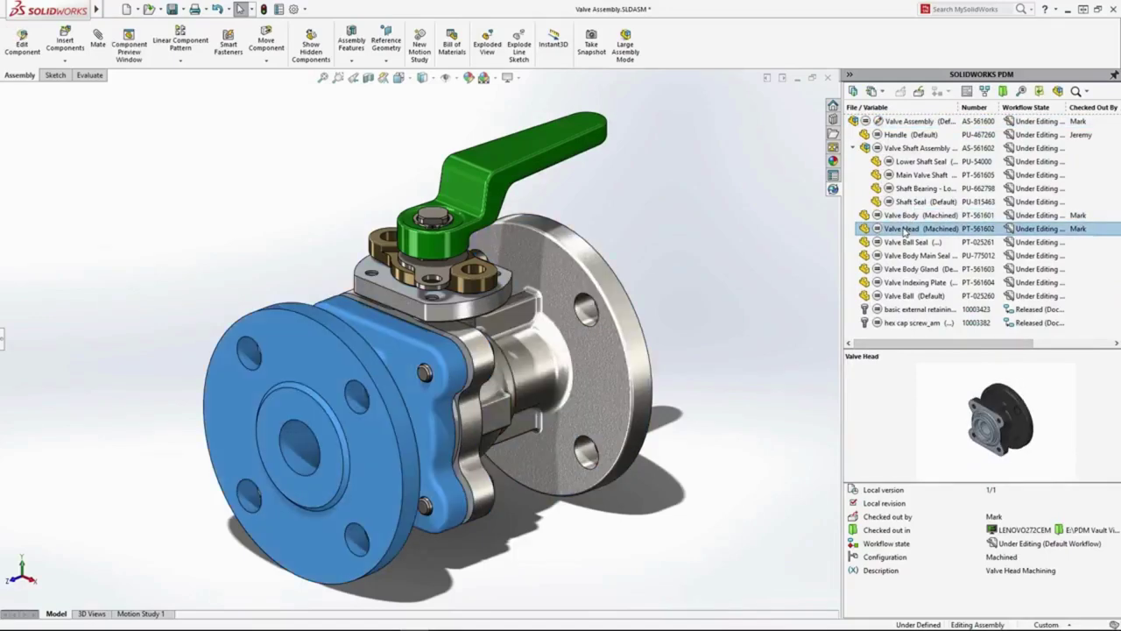
left_click(813, 267)
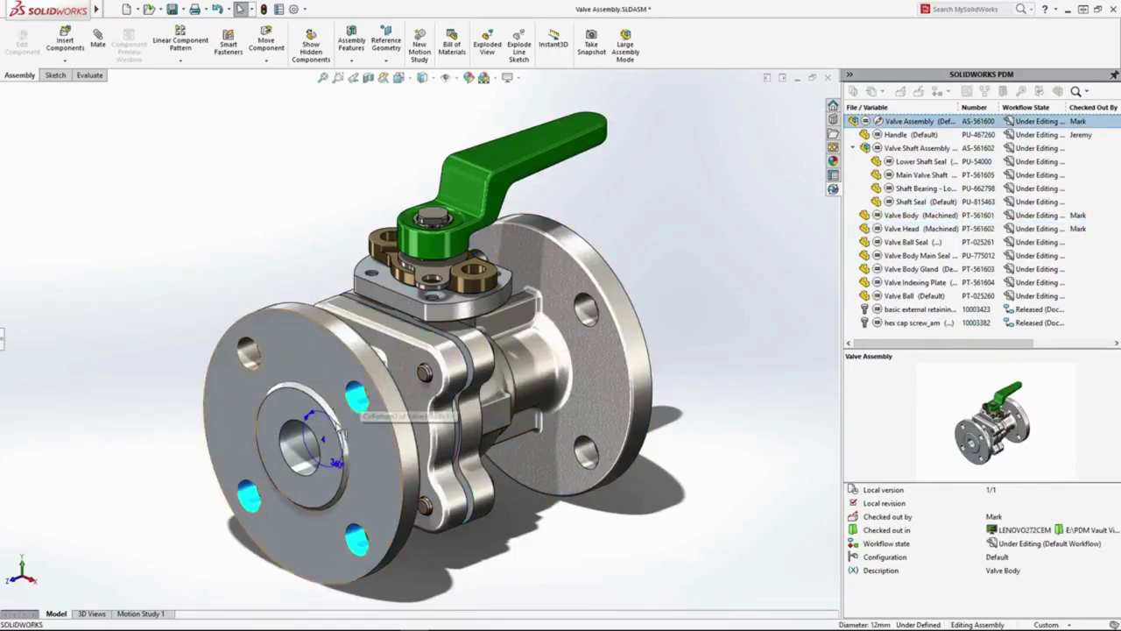
Edit and rebuild the CirPattern1 angle dimension, then read and close the Handle check-in notice
double_click(334, 460)
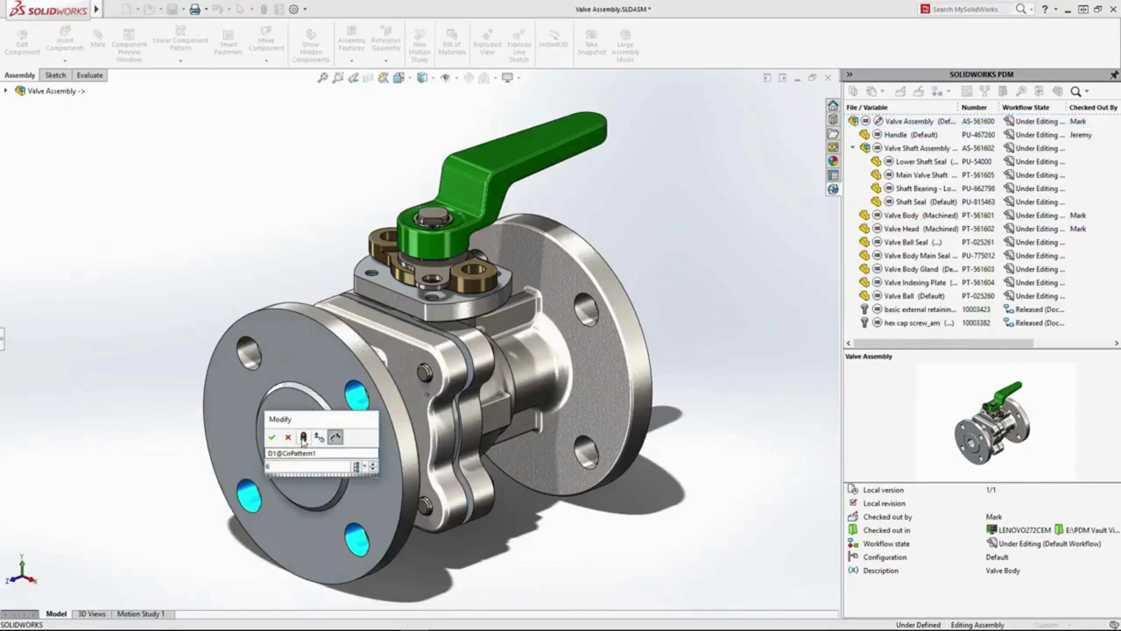
left_click(303, 438)
left_click(271, 436)
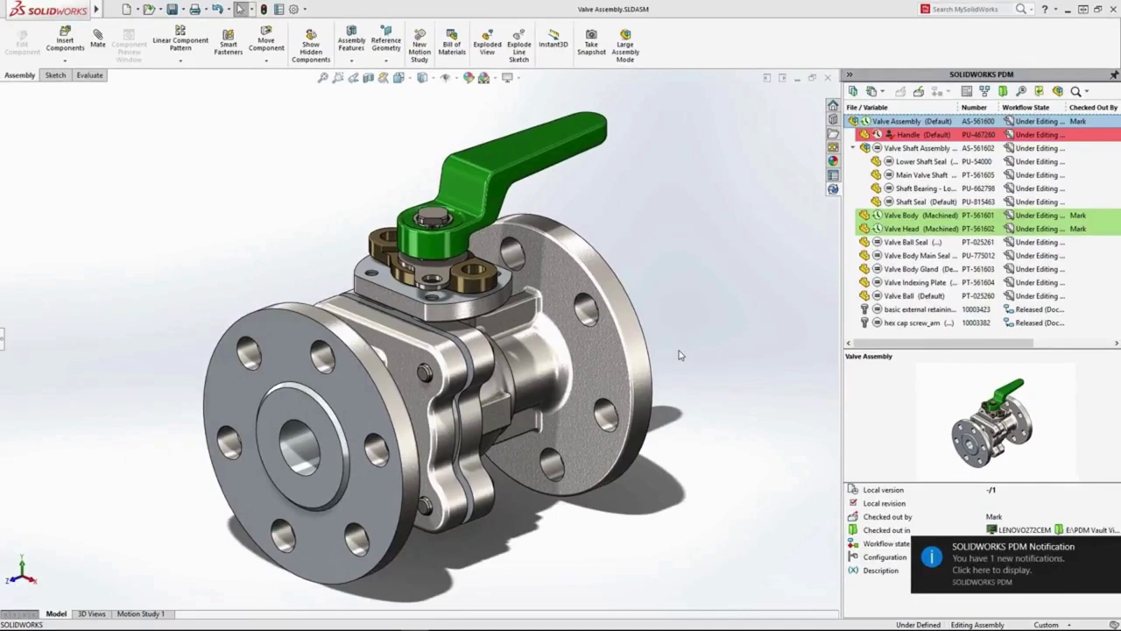
left_click(987, 571)
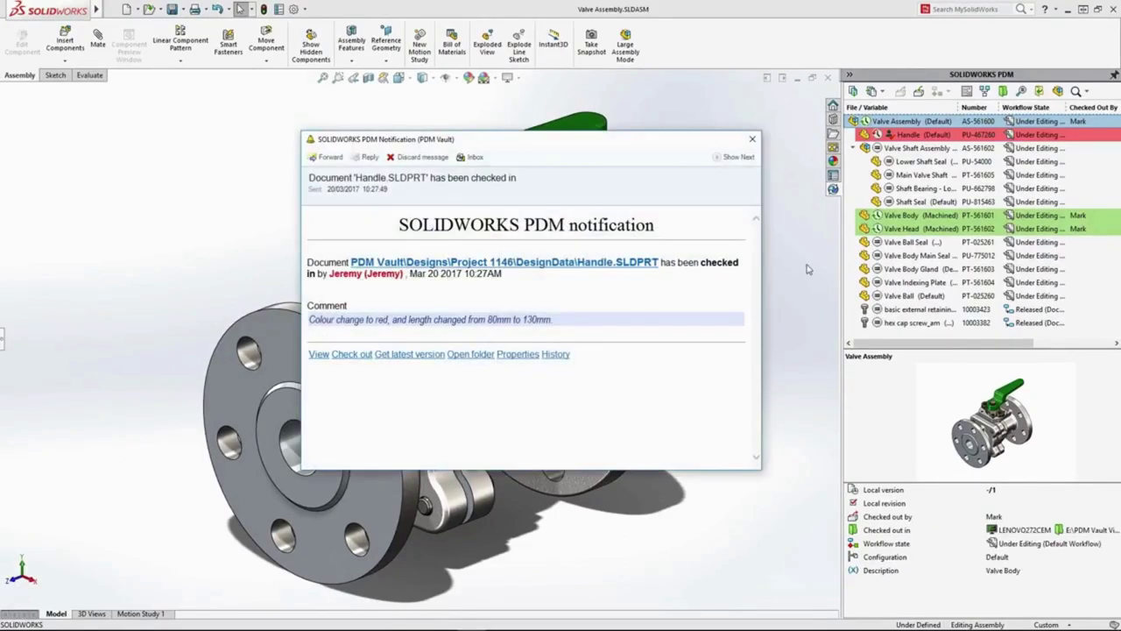
left_click(752, 141)
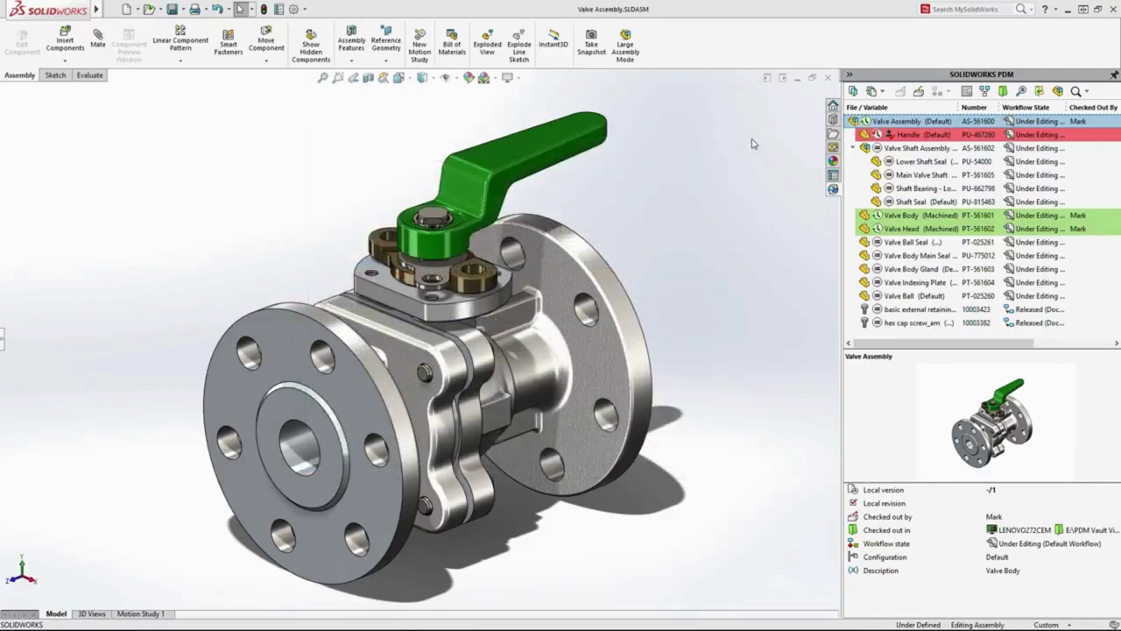
Get the latest Handle version from the PDM pane and view the longer red handle
right_click(888, 135)
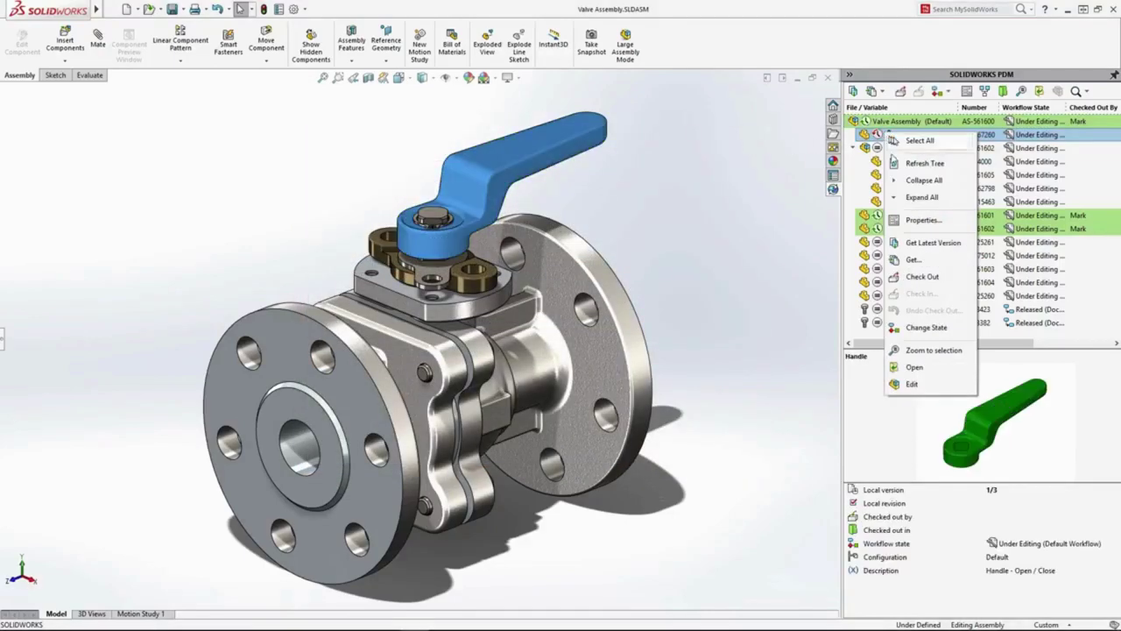
left_click(902, 243)
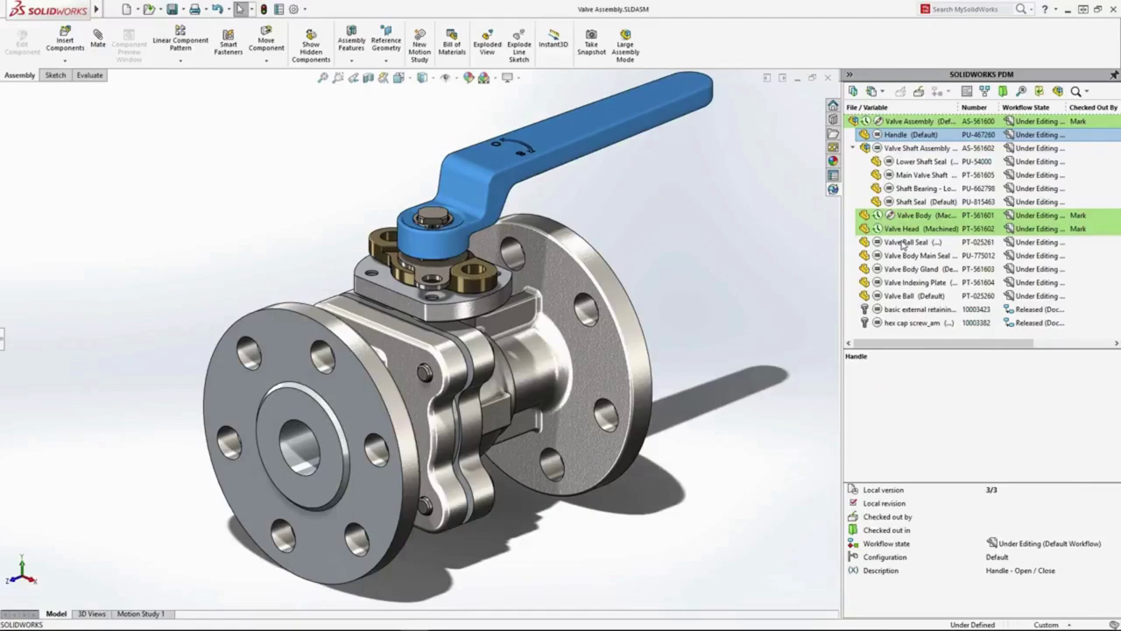
left_click(725, 228)
middle_click_drag(595, 310, 560, 342)
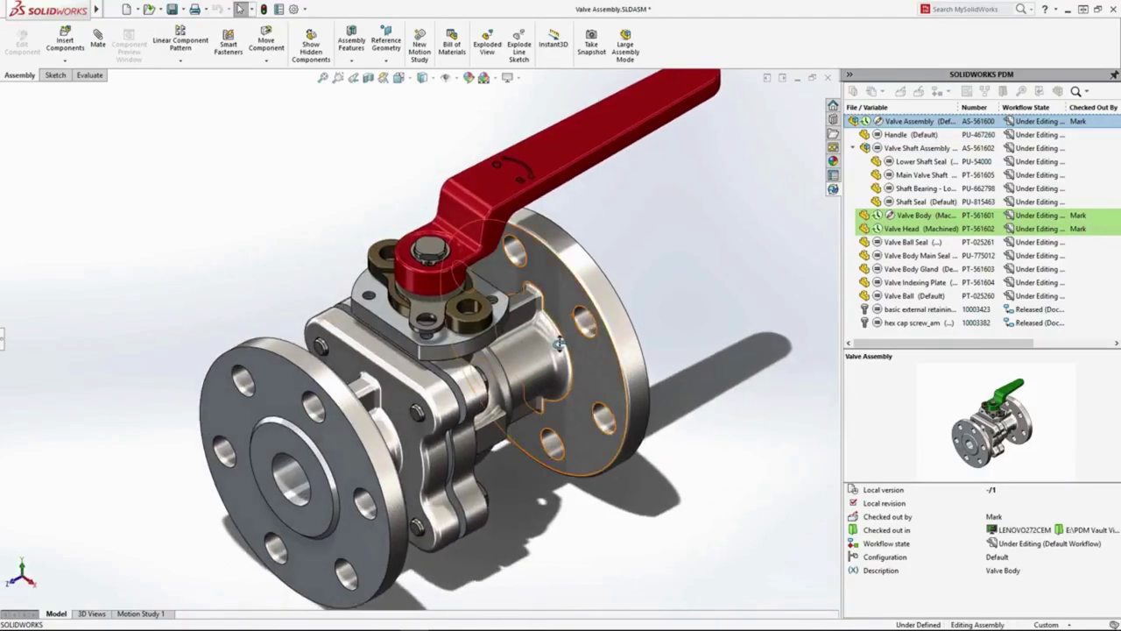
mouse_move(560, 343)
middle_mouse_down("ctrl")
mouse_move(272, 354)
mouse_move(218, 386)
middle_mouse_up("ctrl")
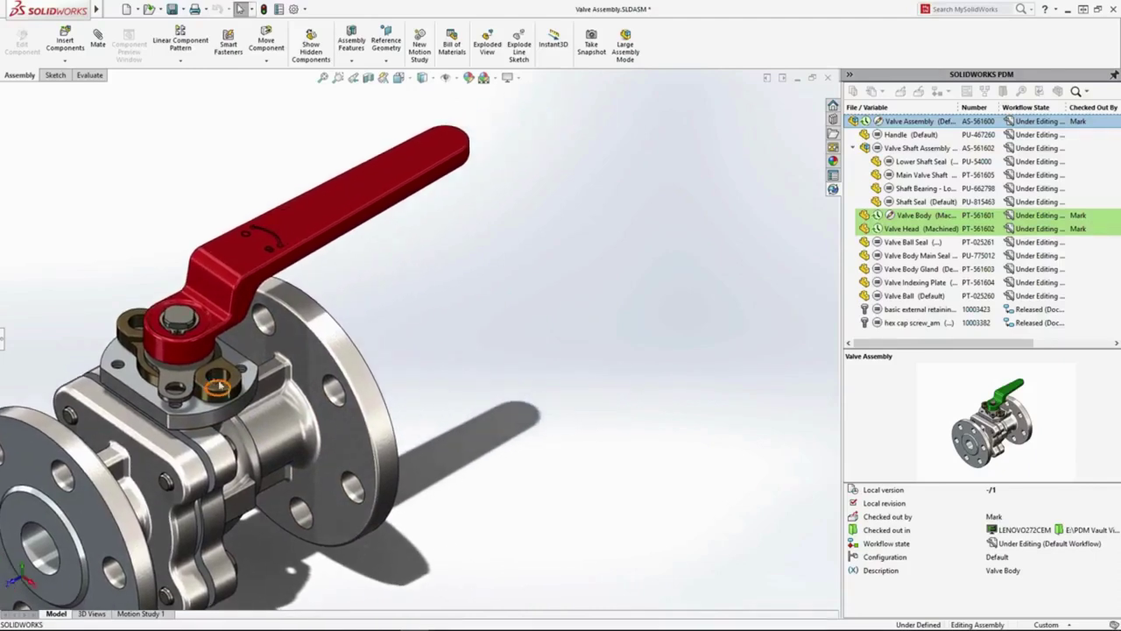
Search the vault Description for hex cap screws and preview the first result in 3D
left_click(1076, 92)
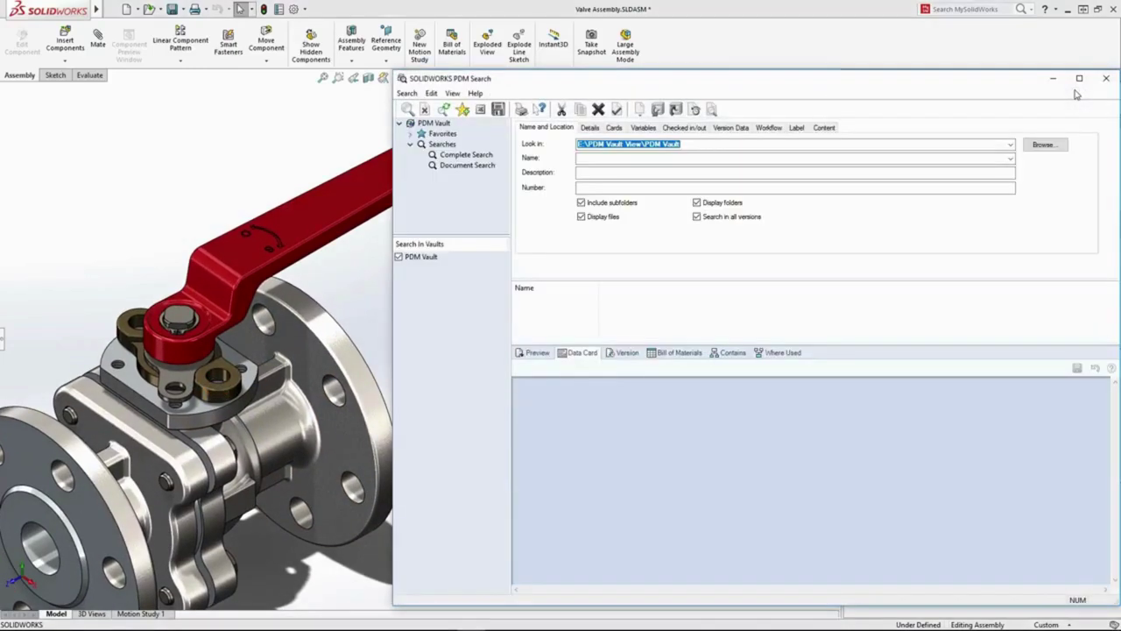
left_click(609, 172)
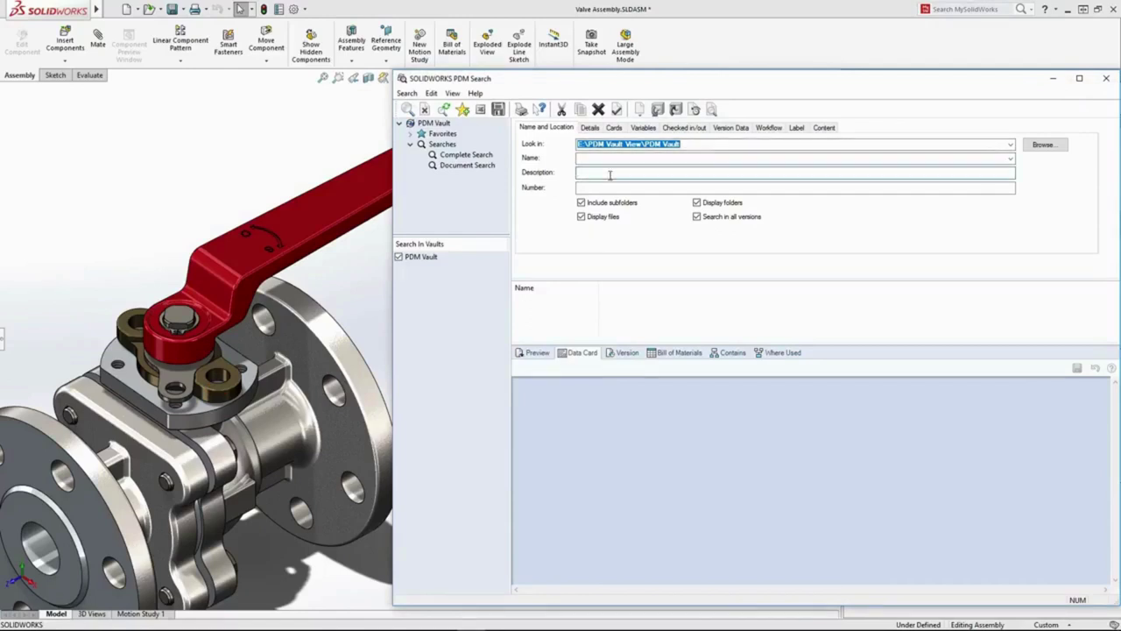
type("hex cap screw")
key("Return")
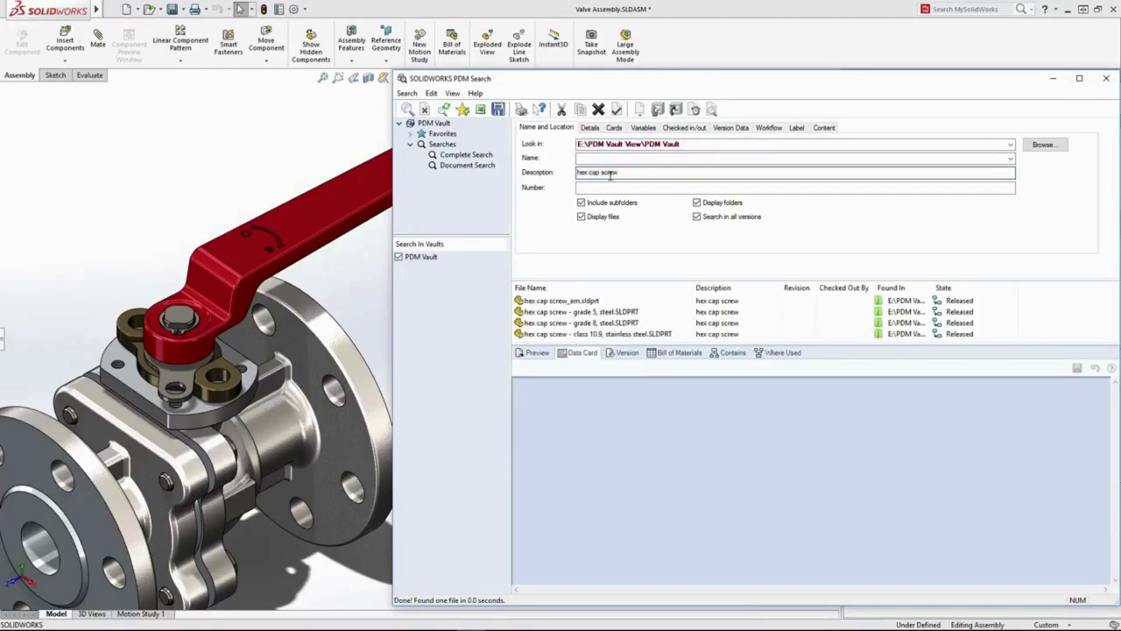
left_click(570, 302)
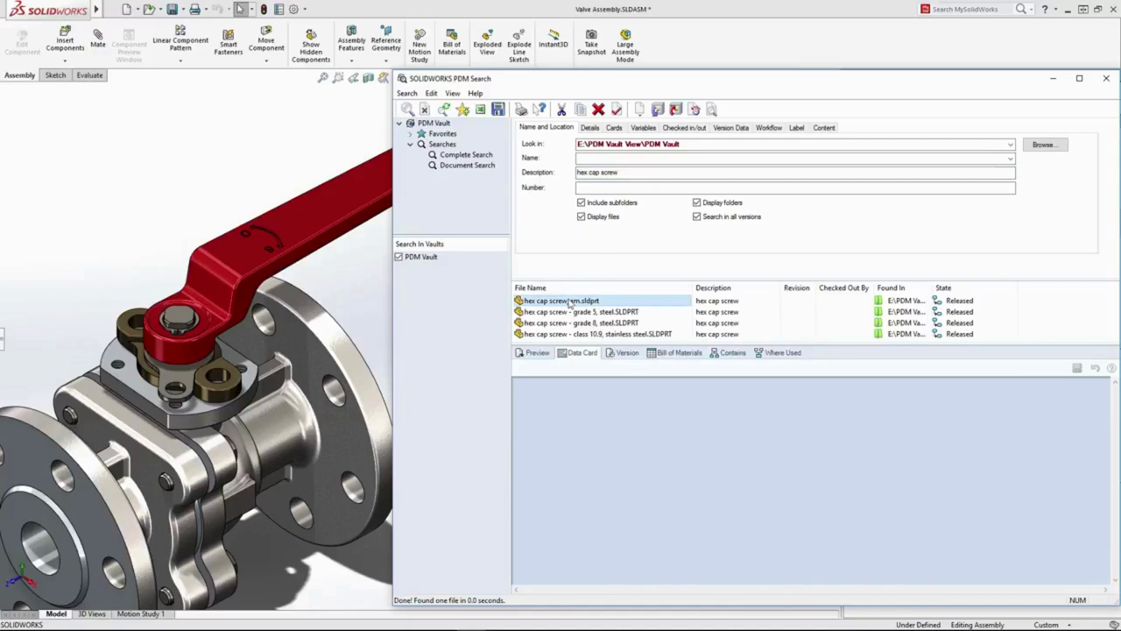
left_click(538, 352)
mouse_move(594, 433)
left_mouse_down()
mouse_move(723, 484)
mouse_move(604, 447)
left_mouse_up()
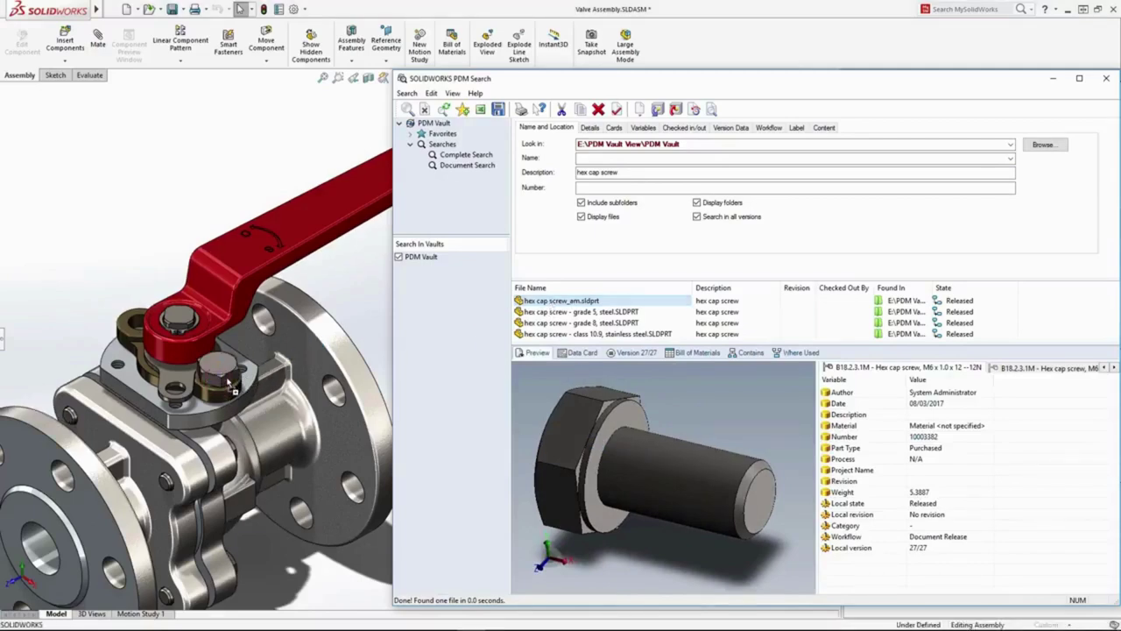
Add the hex cap screw at size M6, then select Valve Assembly in the PDM pane
left_click(332, 271)
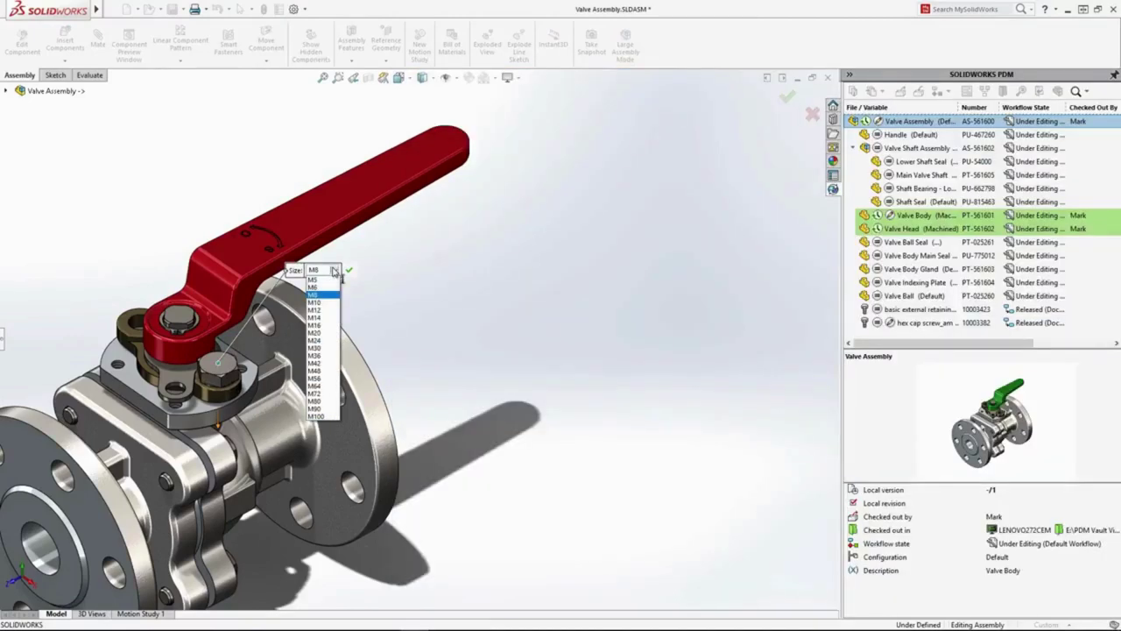
left_click(324, 289)
left_click(349, 270)
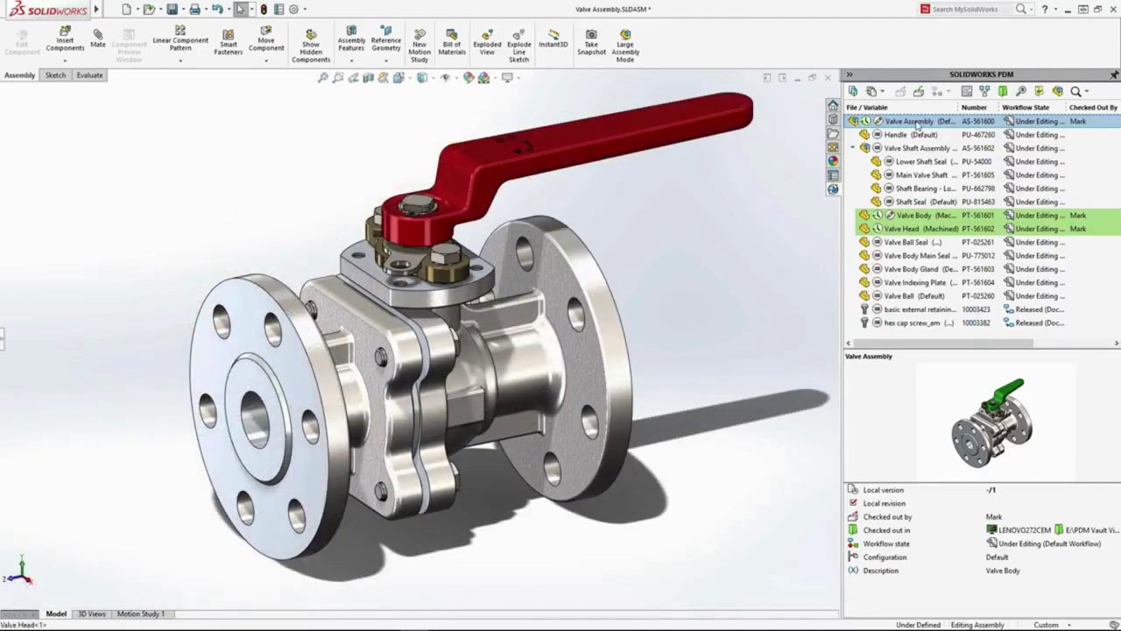
left_click(917, 124)
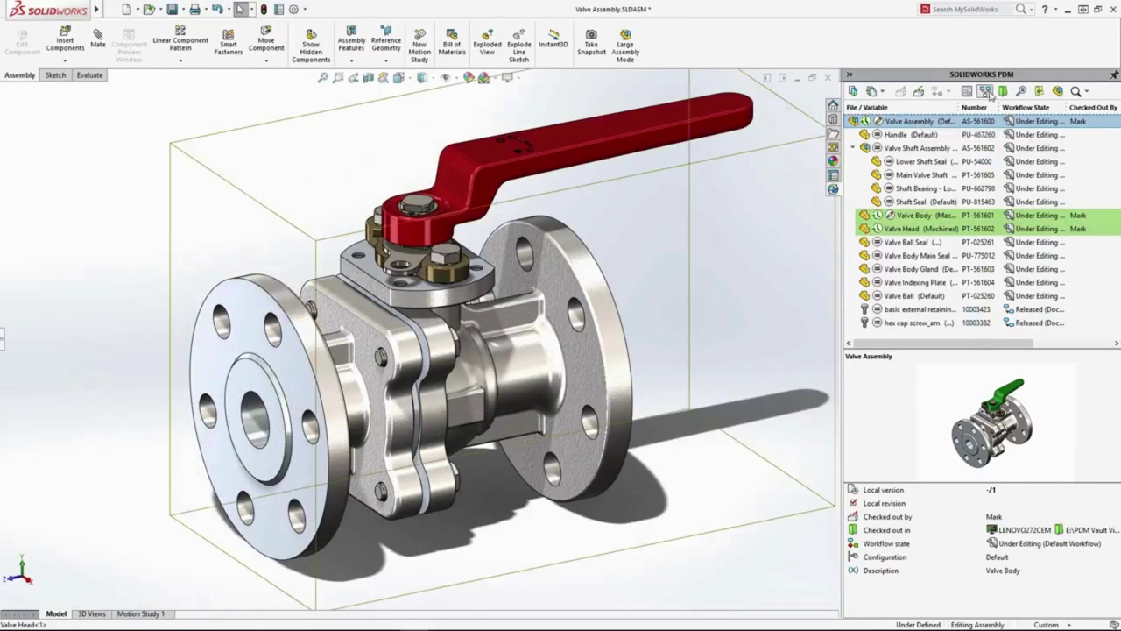
left_click(986, 92)
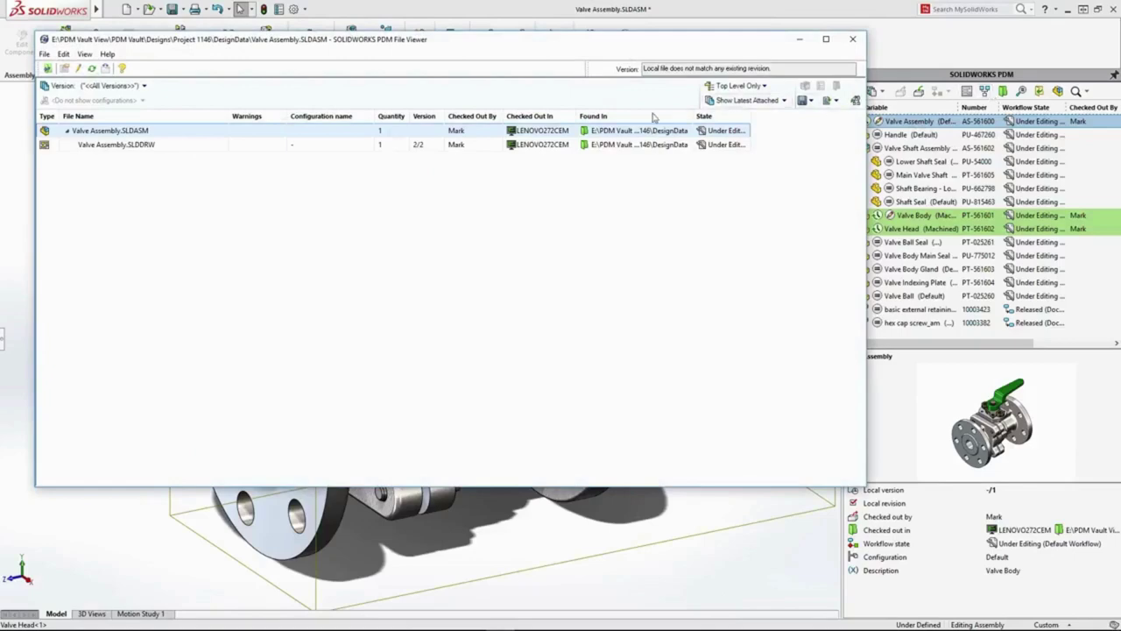
left_click(222, 146)
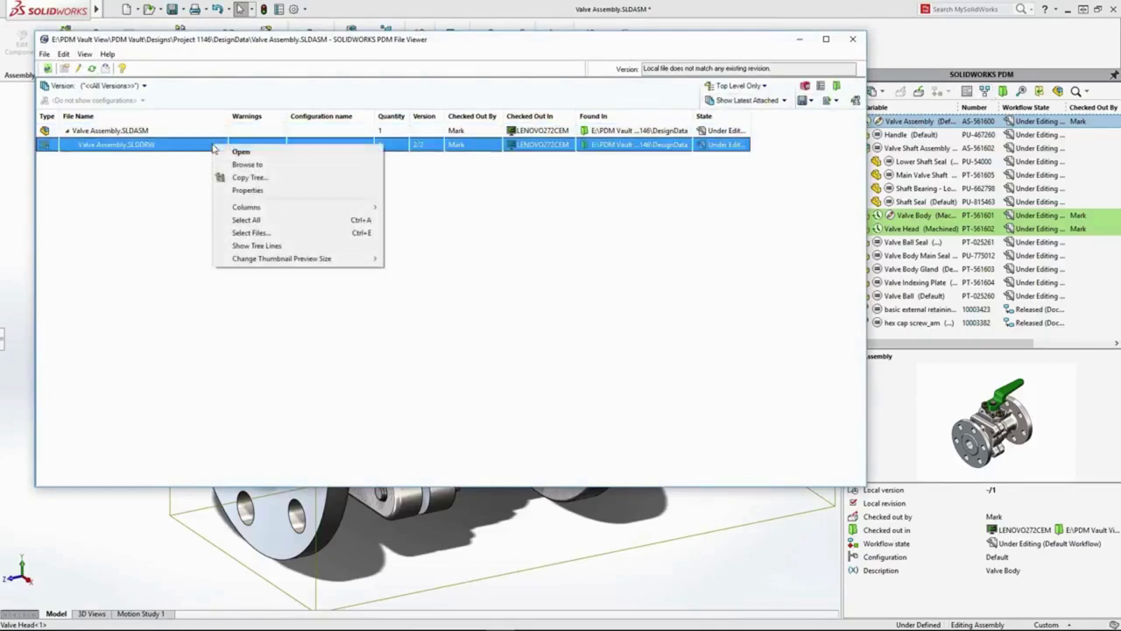
left_click(240, 152)
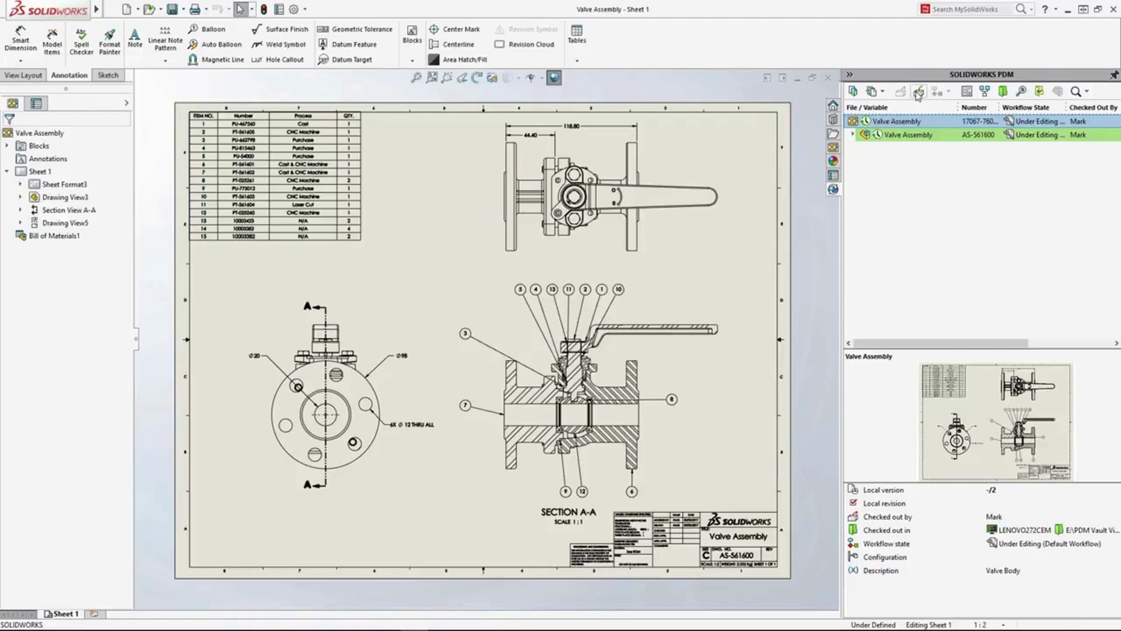
Check in both files with comment 'Flange hole count updated to x6. Handle length and colour changed...'
left_click(918, 92)
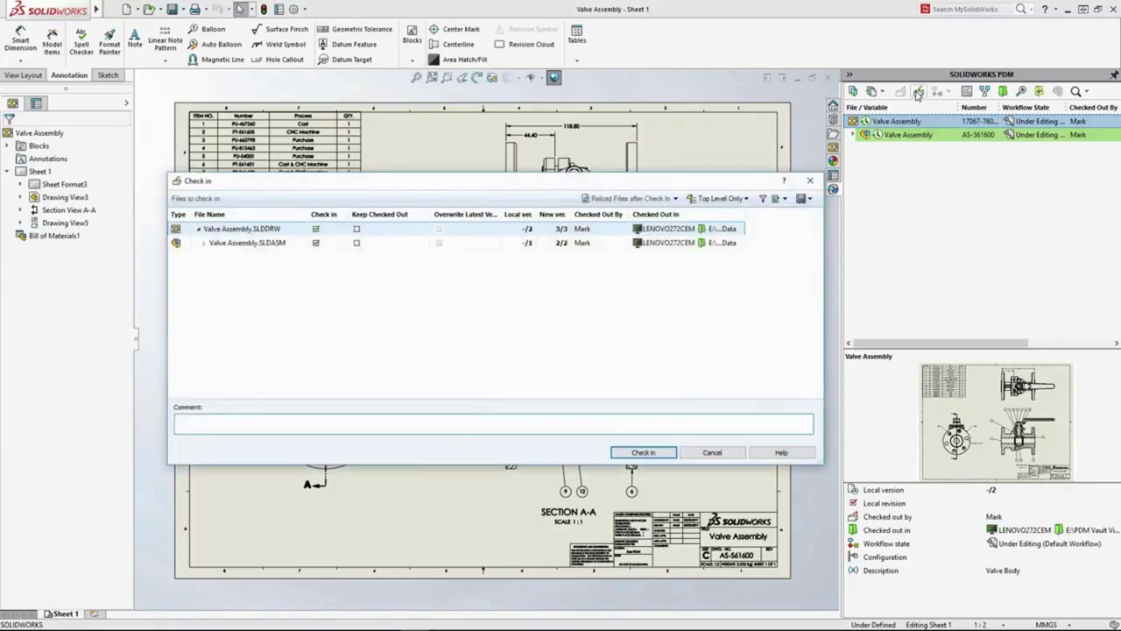
type("Flange hole count updated to x6. Handle length and colour changed and cap screws added to indexing plate.")
left_click(206, 245)
left_click(204, 243)
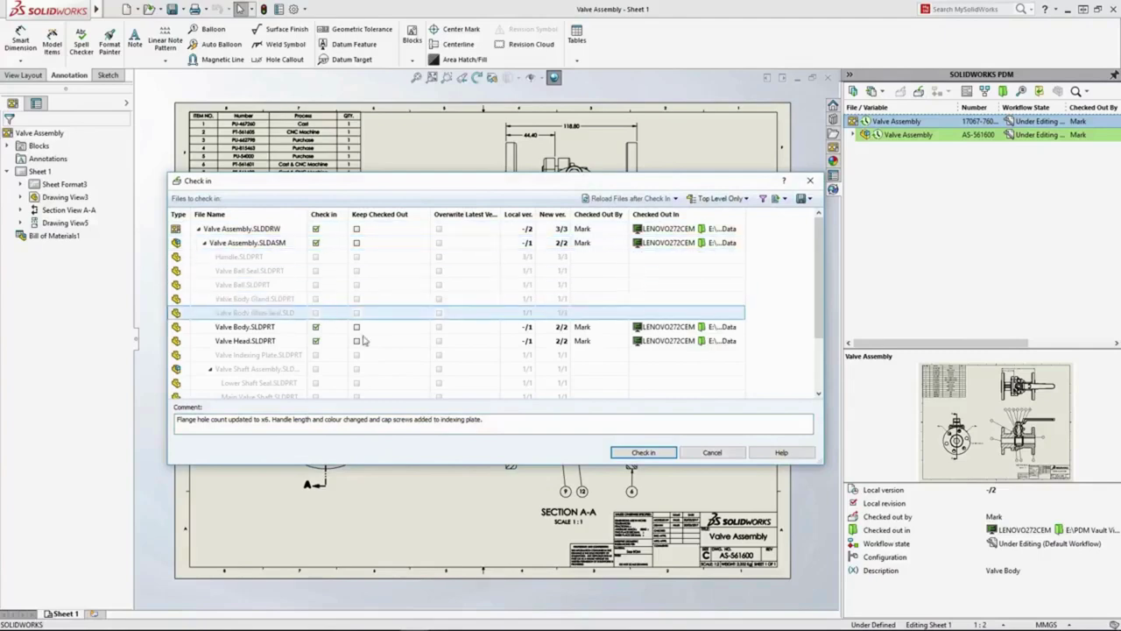
left_click(641, 454)
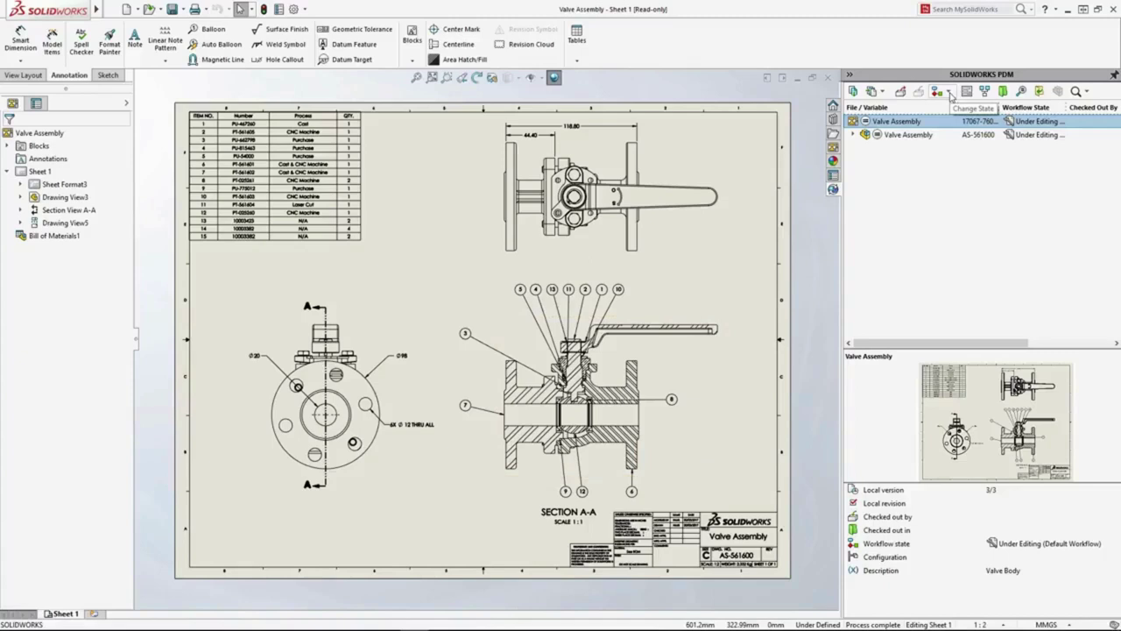
Apply Change State > Submit for Approval to both Valve Assembly files with a comment
left_click(950, 93)
left_click(951, 111)
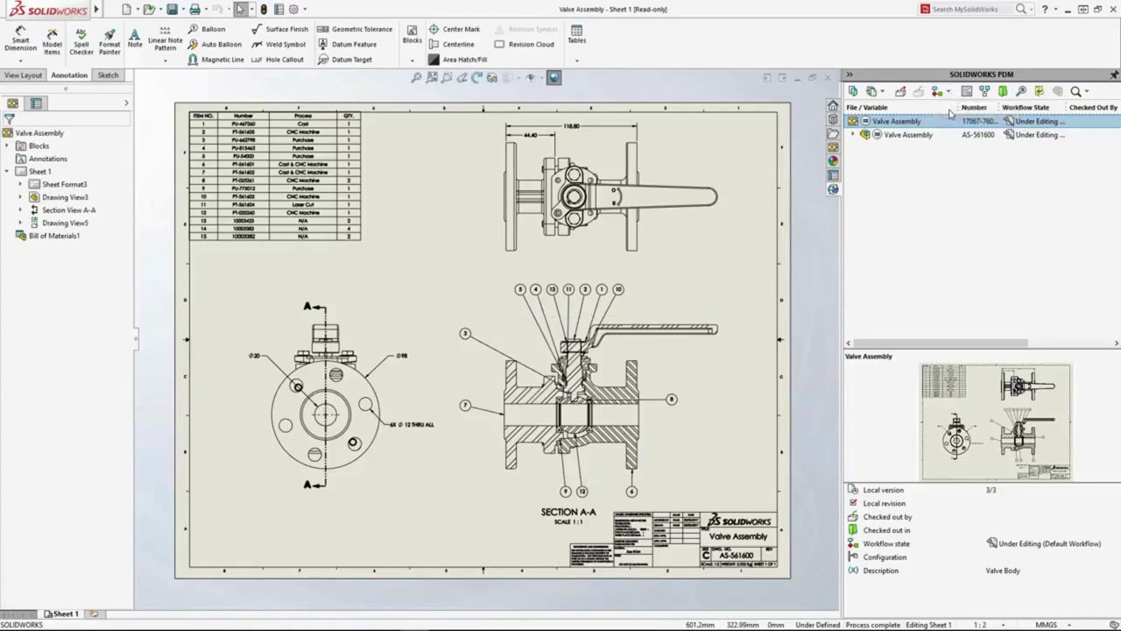
left_click(539, 284)
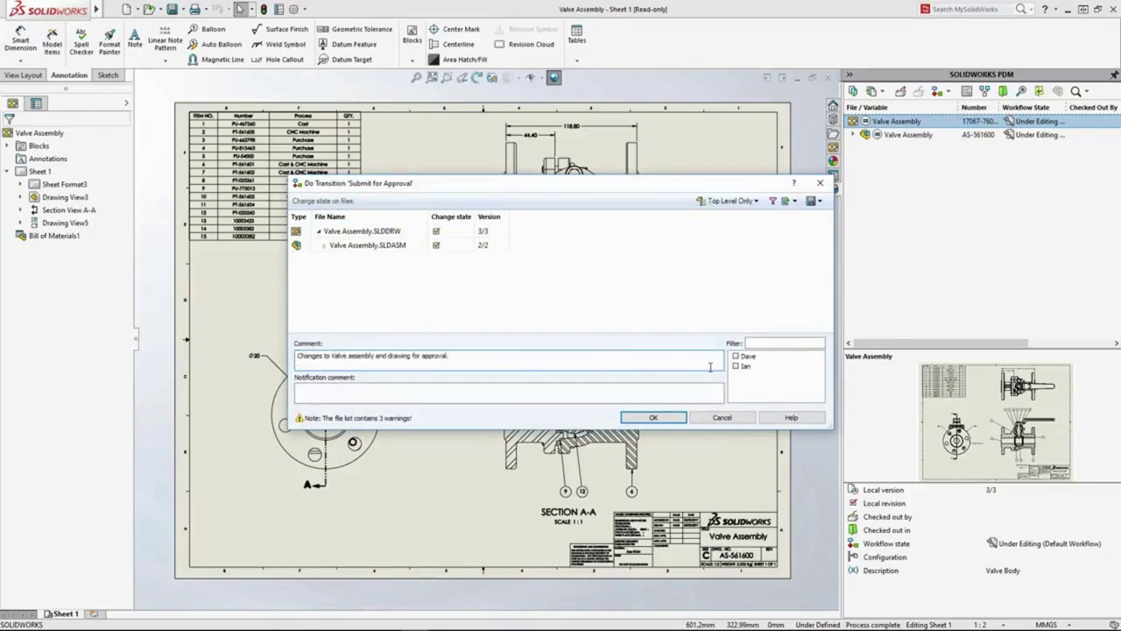
left_click(658, 417)
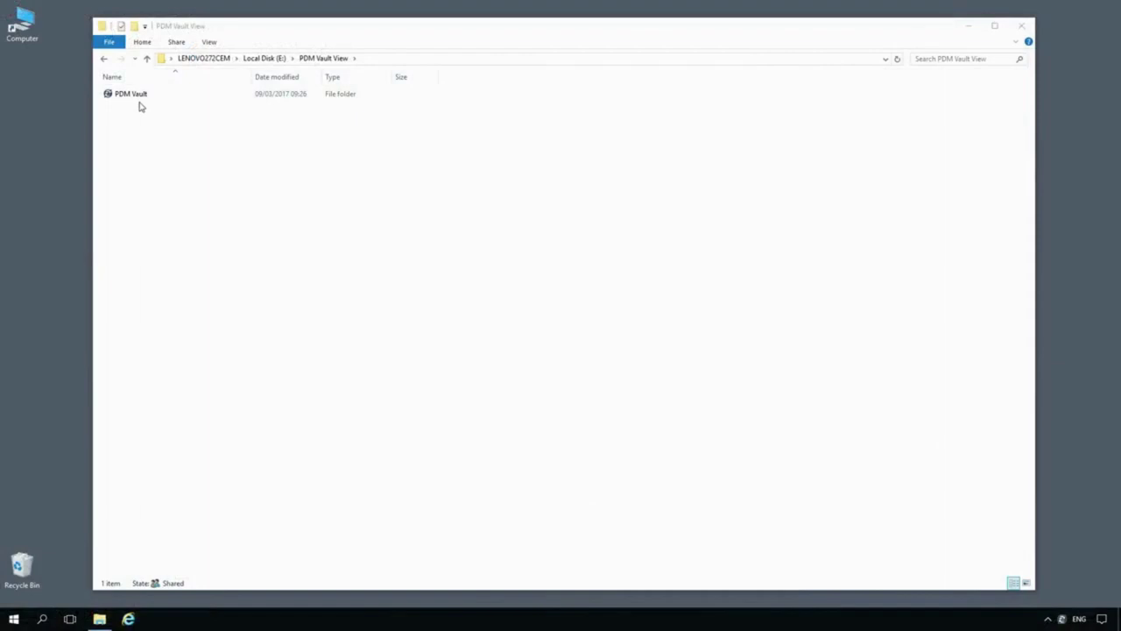
Log into the PDM Vault and preview AS-561600 Specification.pdf, AS-561750-PC.xlsx and EC-1073.doc
double_click(137, 96)
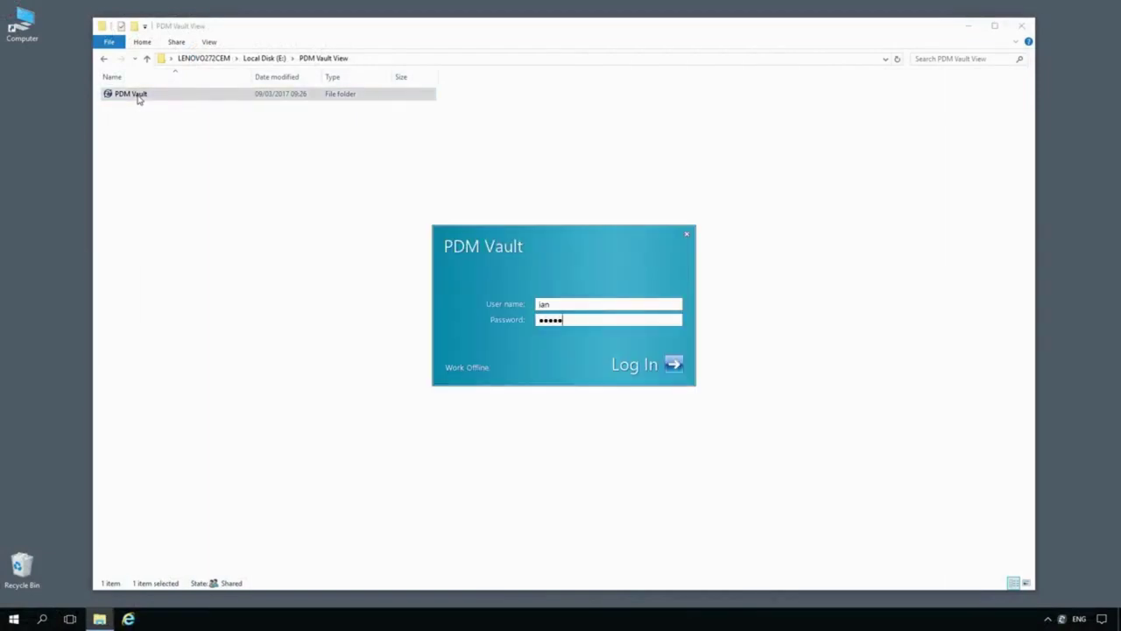
left_click(674, 366)
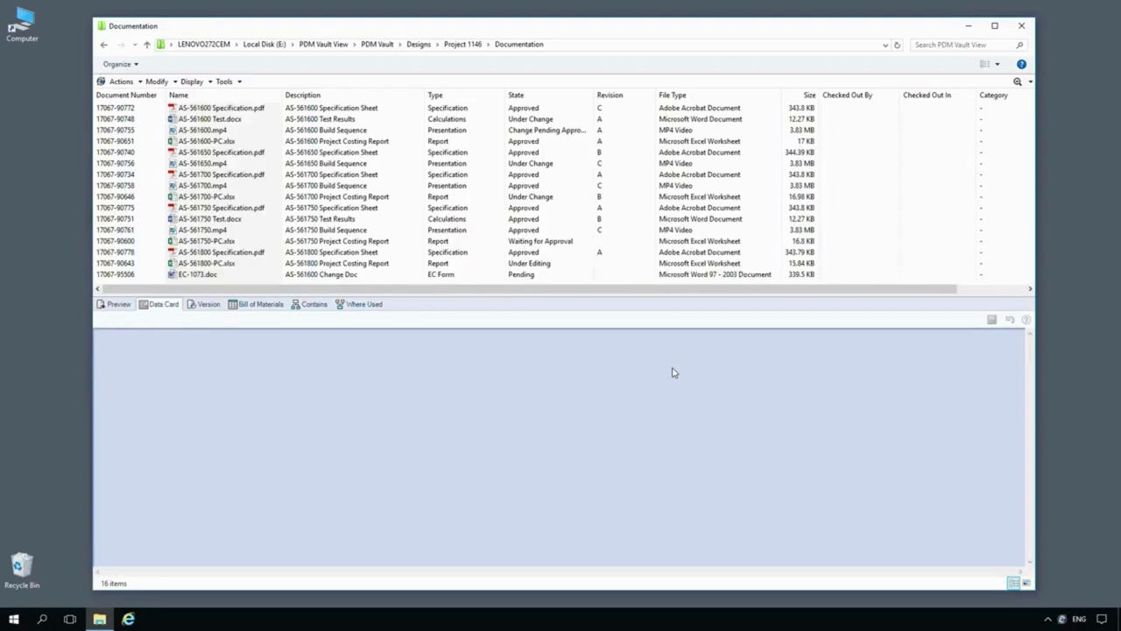
left_click(261, 111)
left_click(118, 304)
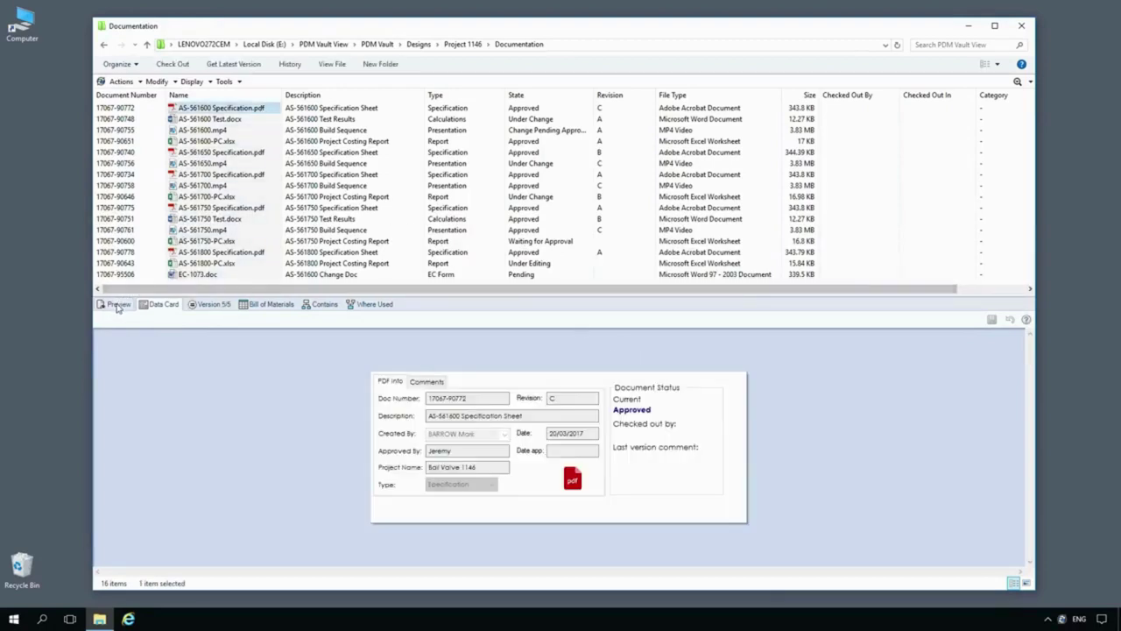
left_click_drag(681, 363, 691, 491)
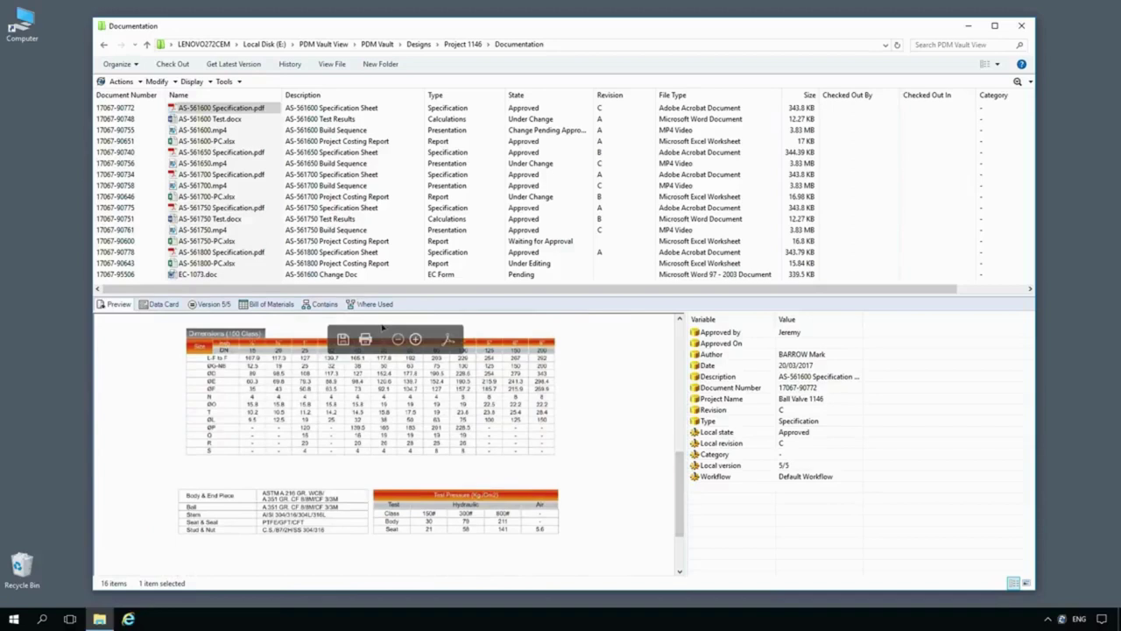
left_click(214, 242)
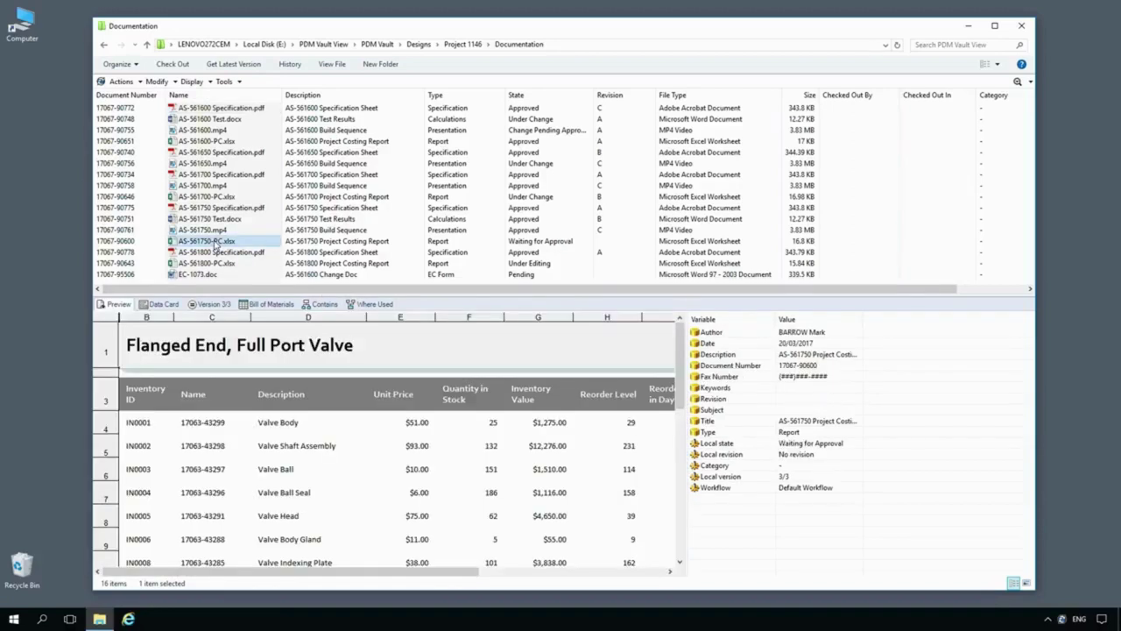
left_click(196, 275)
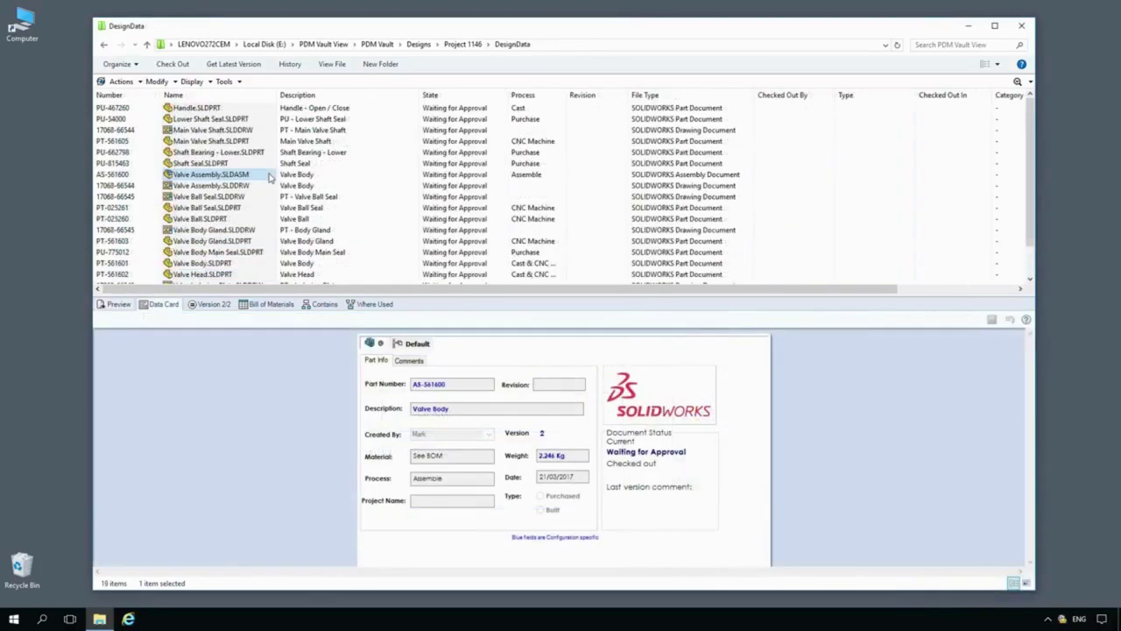
Rotate the valve preview, zoom to the red handle, then bring up the drawing's Change State options
left_click(119, 304)
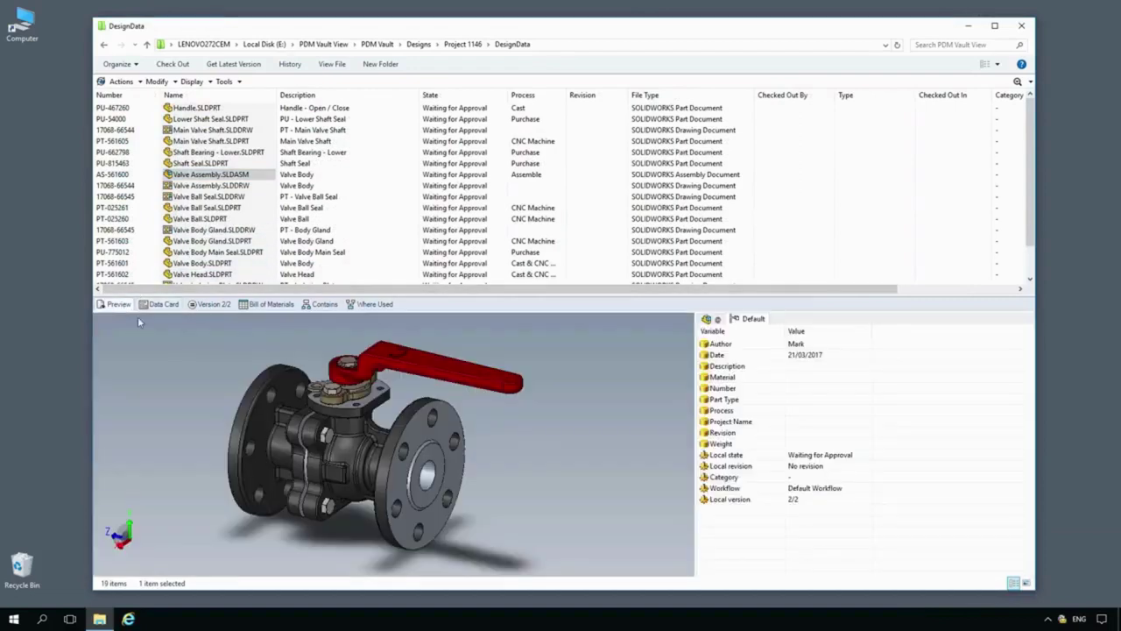
mouse_move(390, 475)
left_mouse_down()
mouse_move(481, 496)
mouse_move(482, 514)
left_mouse_up()
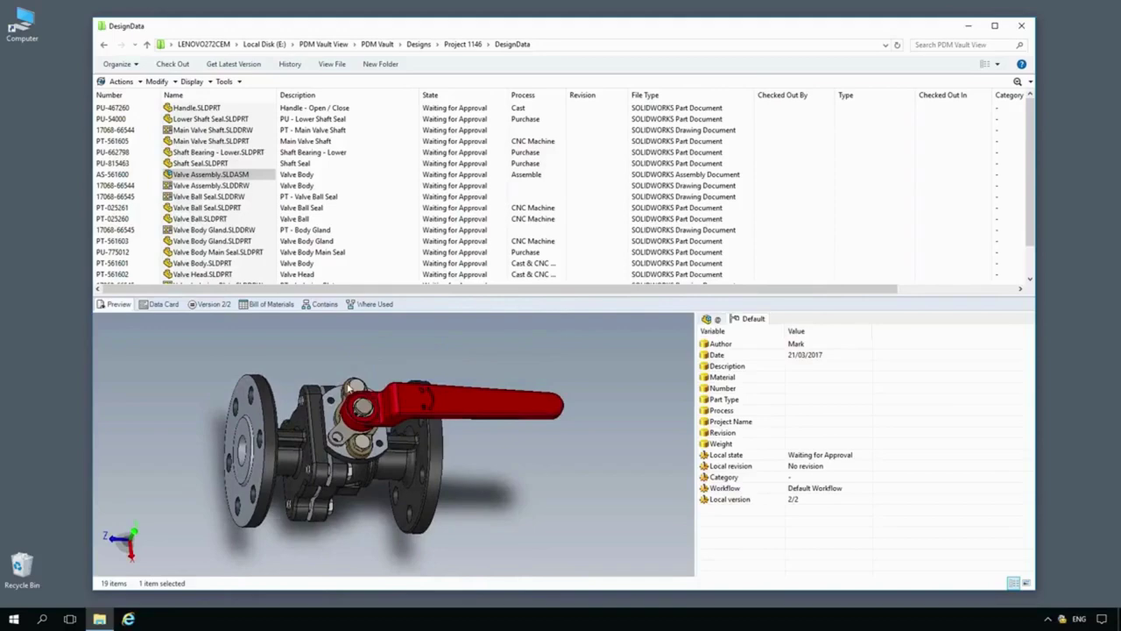
right_click(321, 360)
left_click(438, 409)
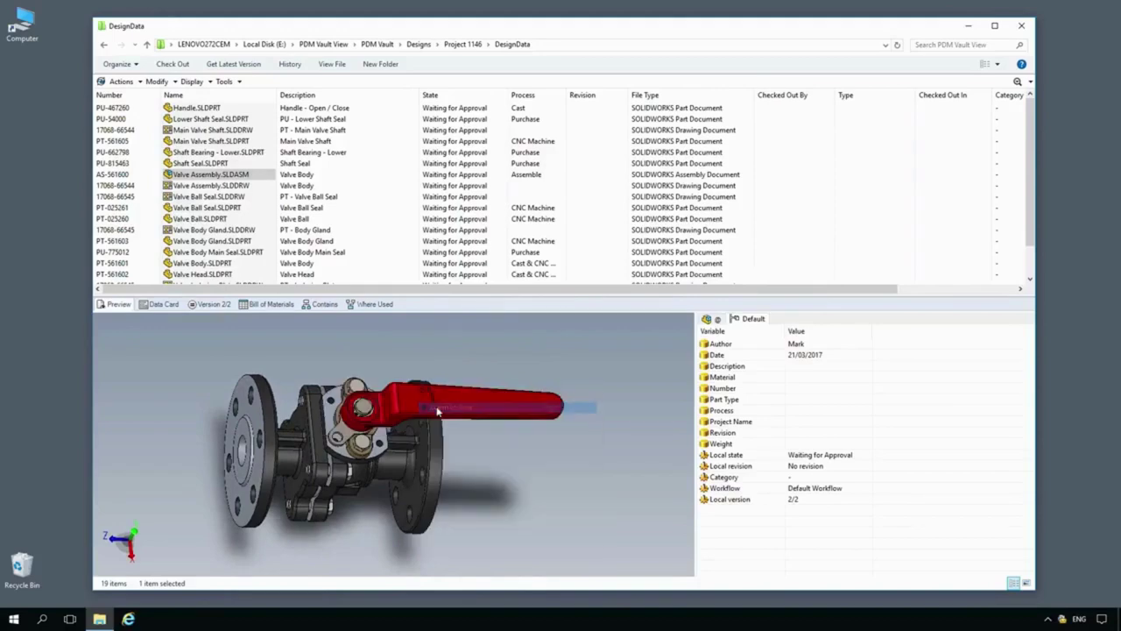
left_click_drag(302, 372, 428, 475)
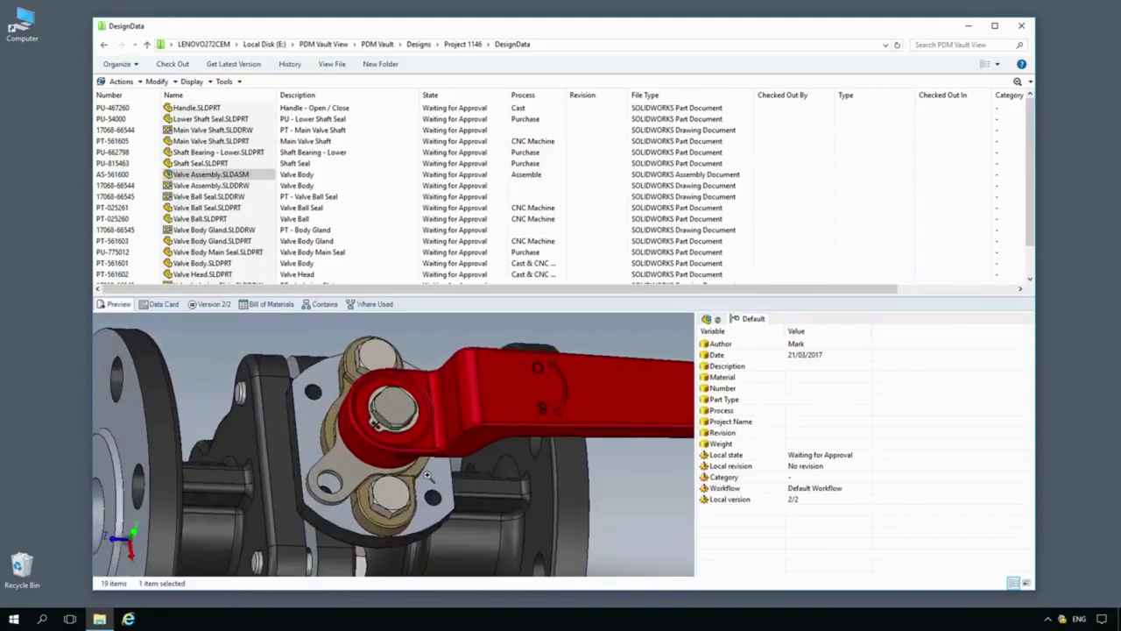
right_click(209, 186)
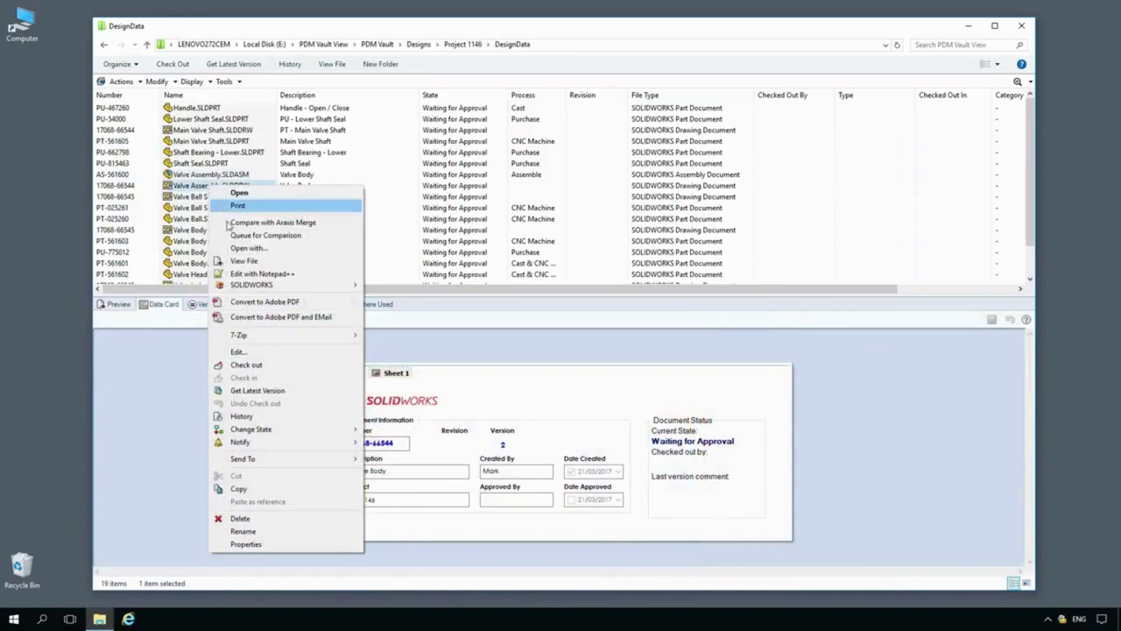
mouse_move(252, 429)
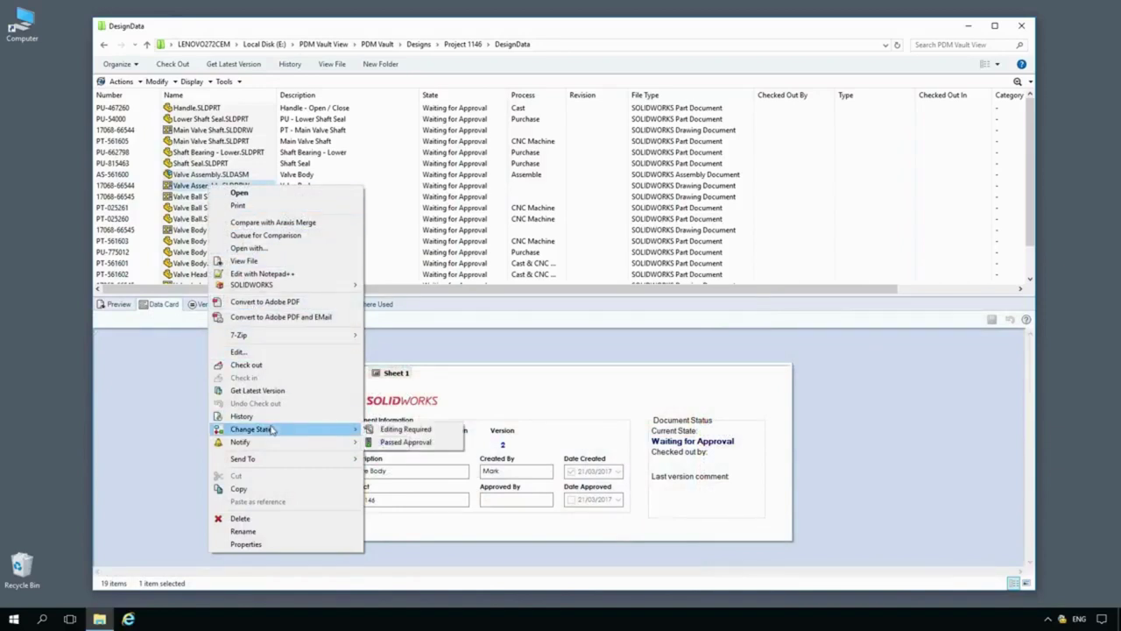
Approve the Valve Assembly drawing and assembly with the transition comment 'Approved.'
left_click(386, 446)
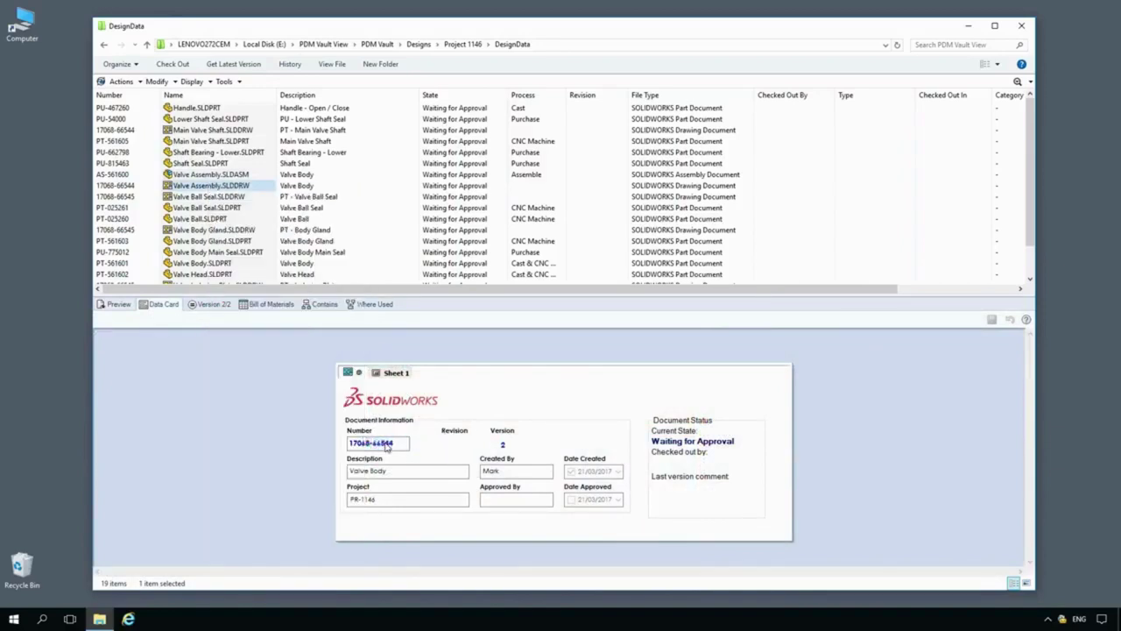
type("Approved.")
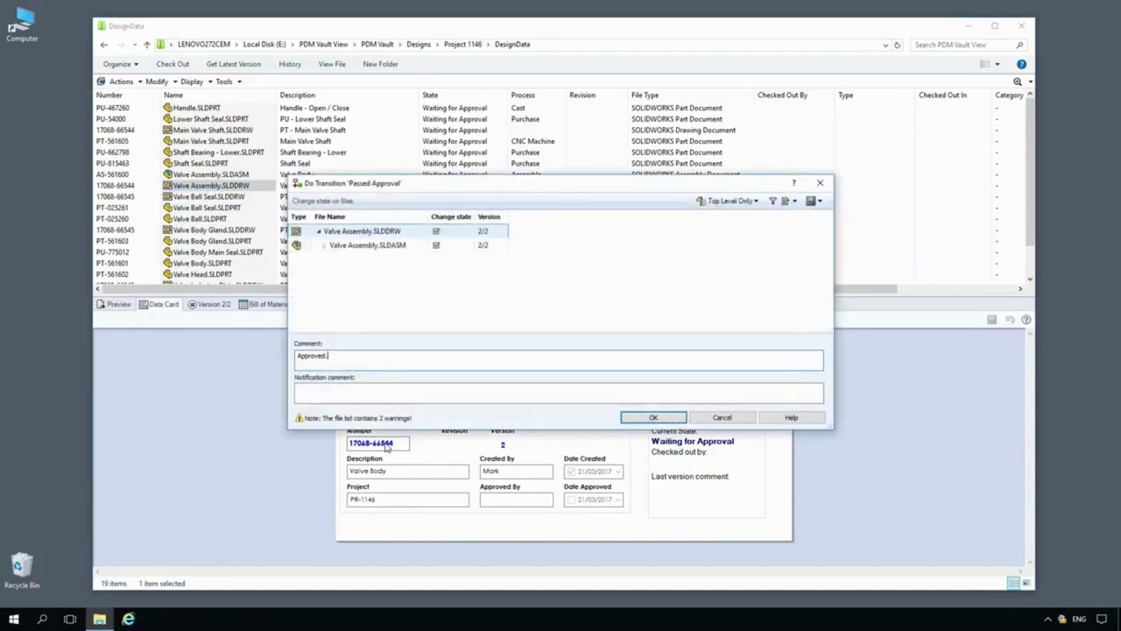
left_click(653, 417)
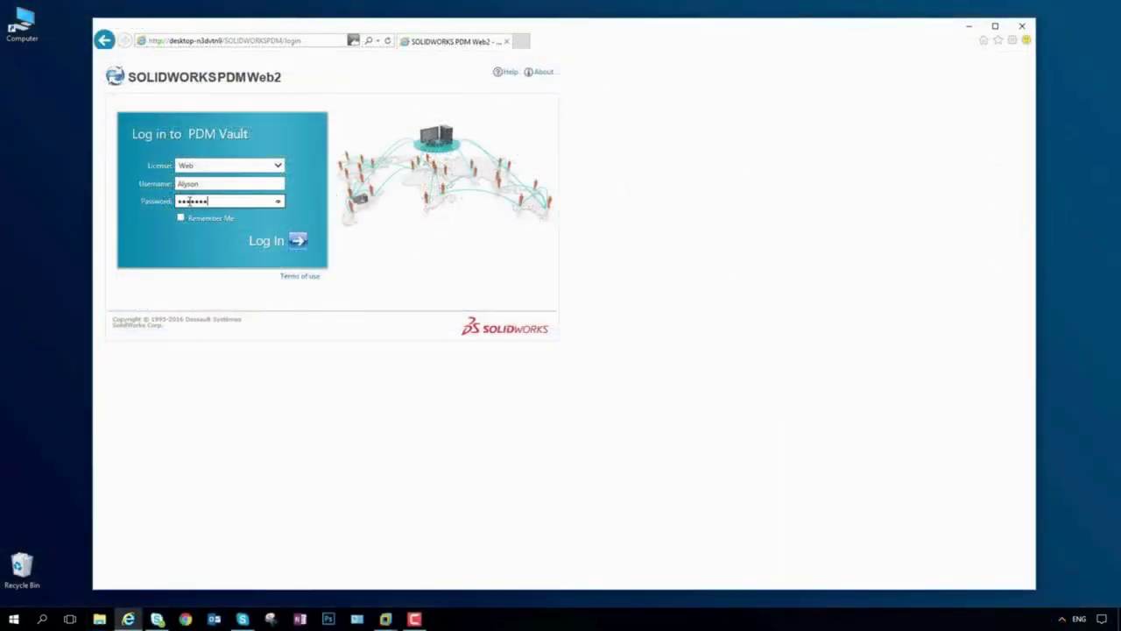
Log into PDM Web2 and rotate Handle.SLDPRT in the interactive 3D preview
left_click(297, 242)
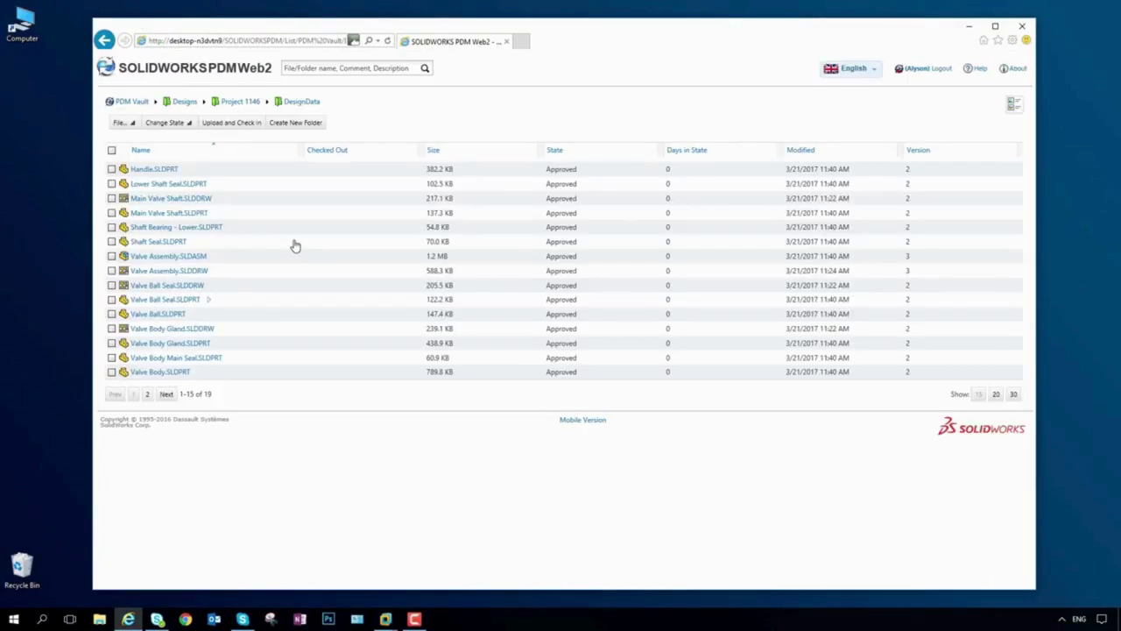
left_click(163, 170)
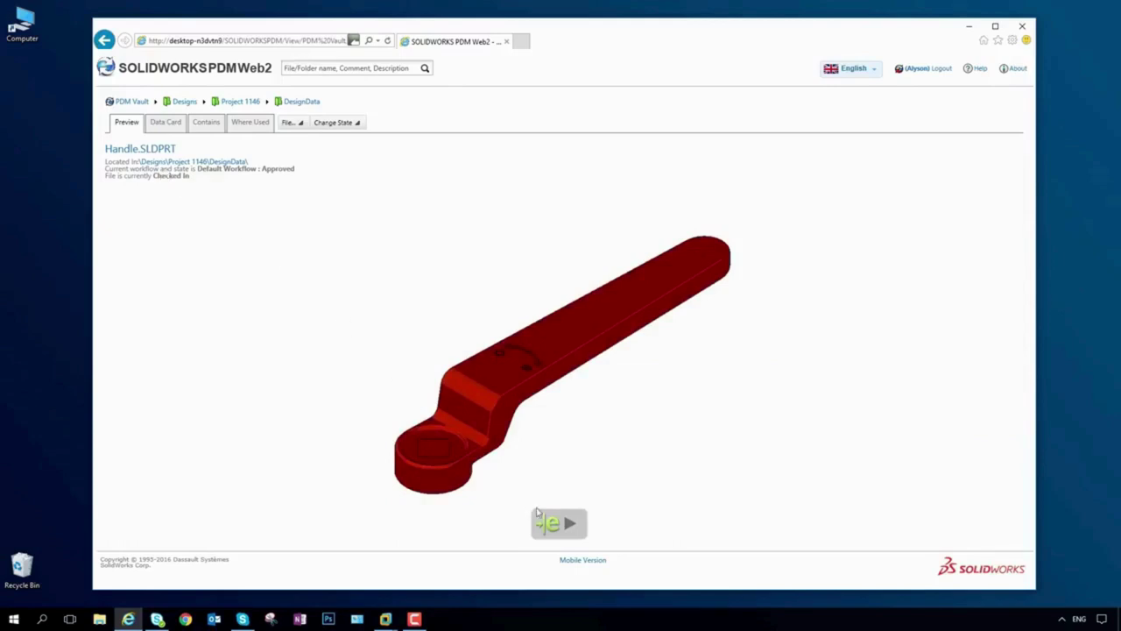
left_click(553, 523)
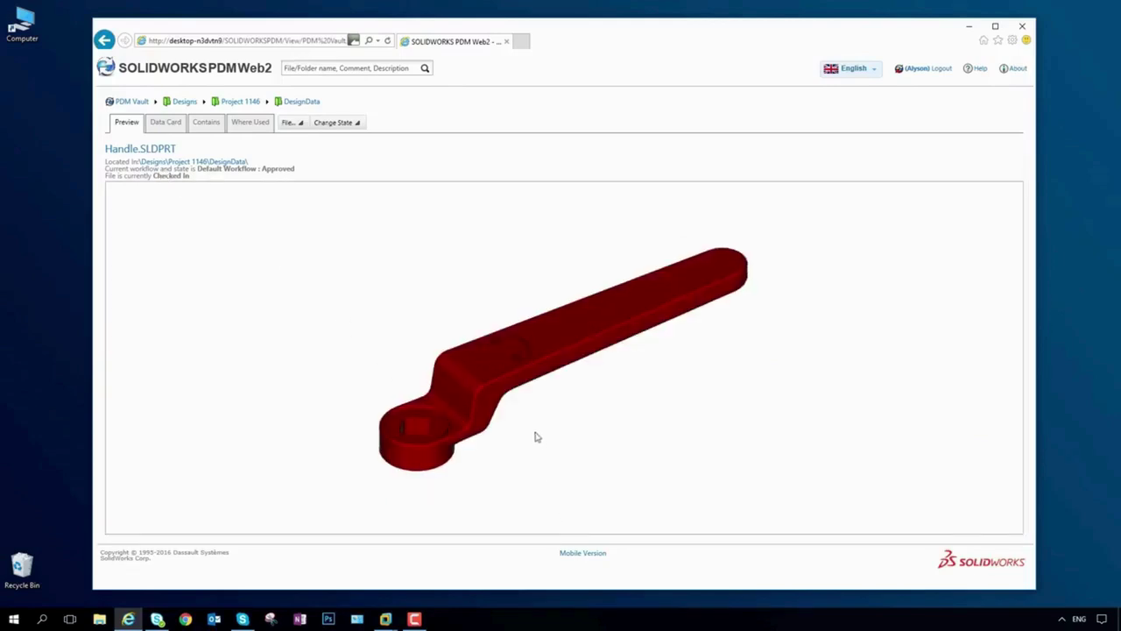
mouse_move(528, 429)
left_mouse_down()
mouse_move(452, 350)
mouse_move(432, 305)
mouse_move(307, 355)
left_mouse_up()
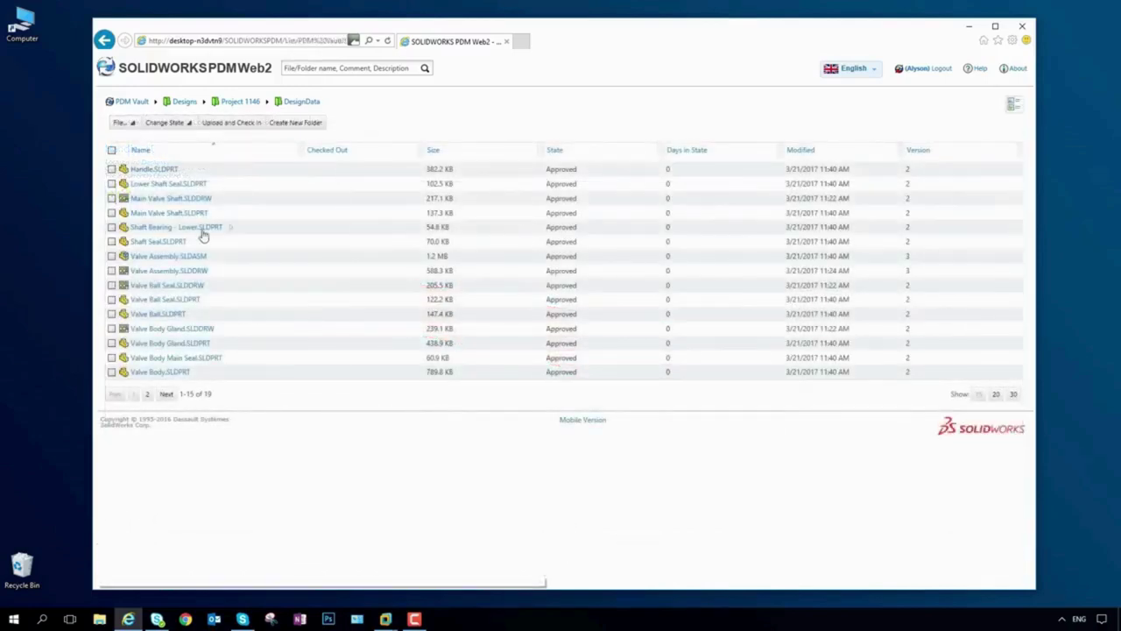
Preview Valve Assembly.SLDDRW interactively, zoomed and framed on the BOM table and top view
left_click(181, 271)
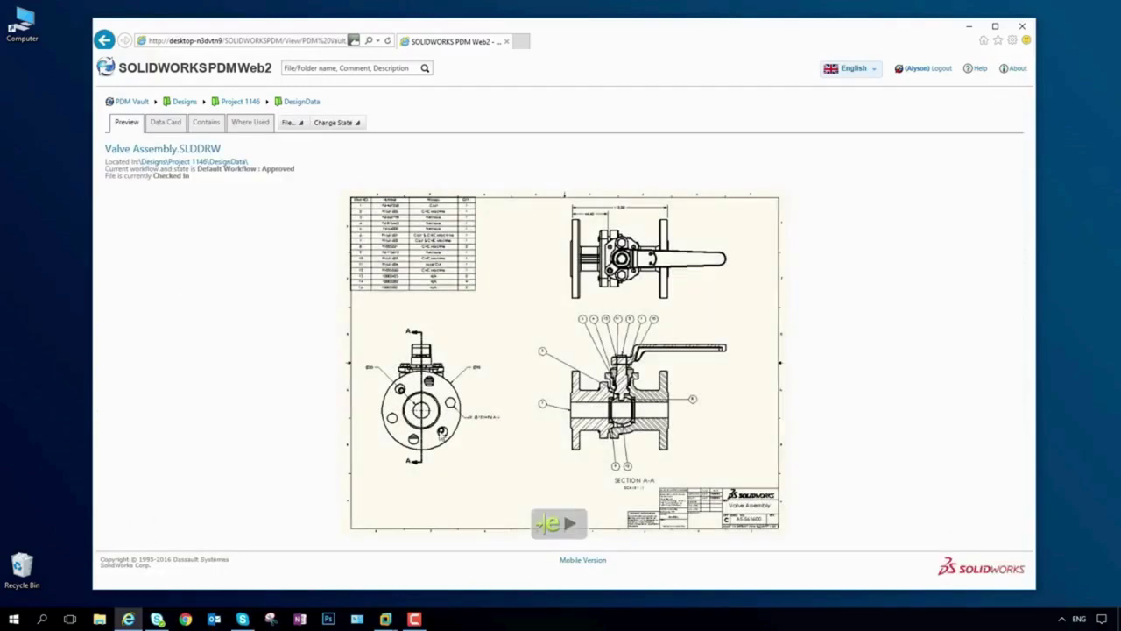
left_click(549, 523)
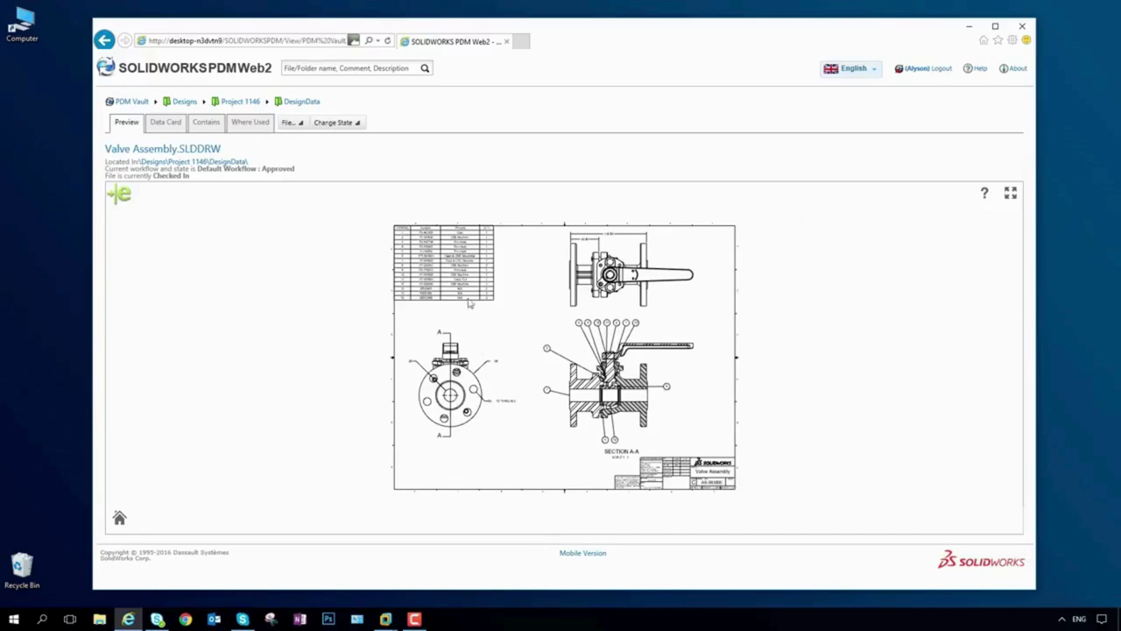
scroll(470, 263, "up", 3)
scroll(469, 263, "up", 3)
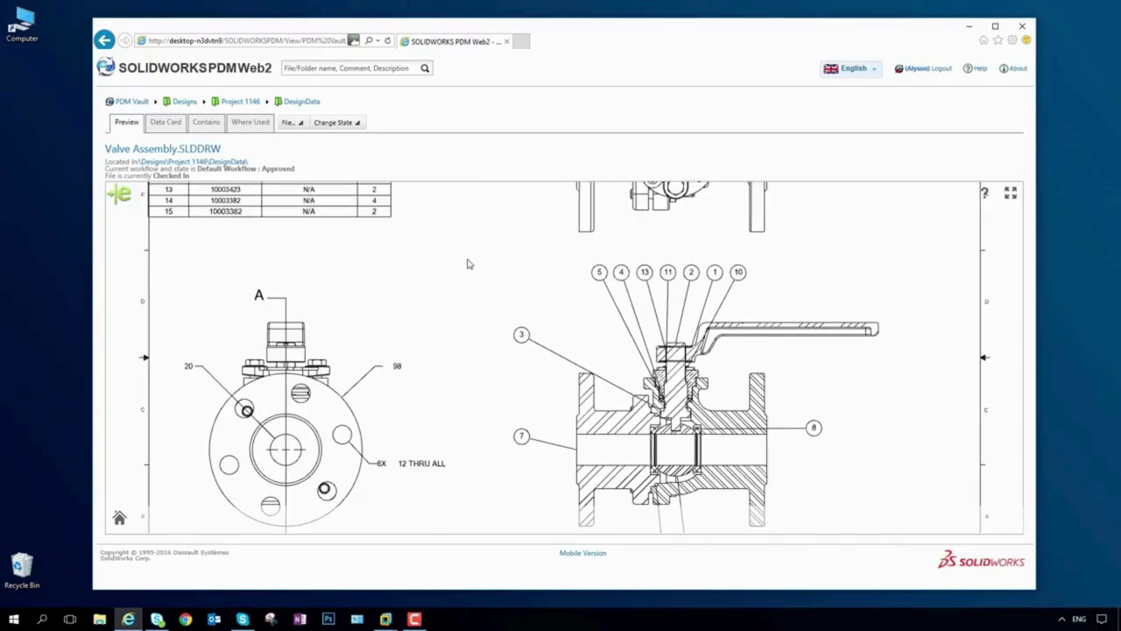
left_click_drag(389, 253, 483, 416)
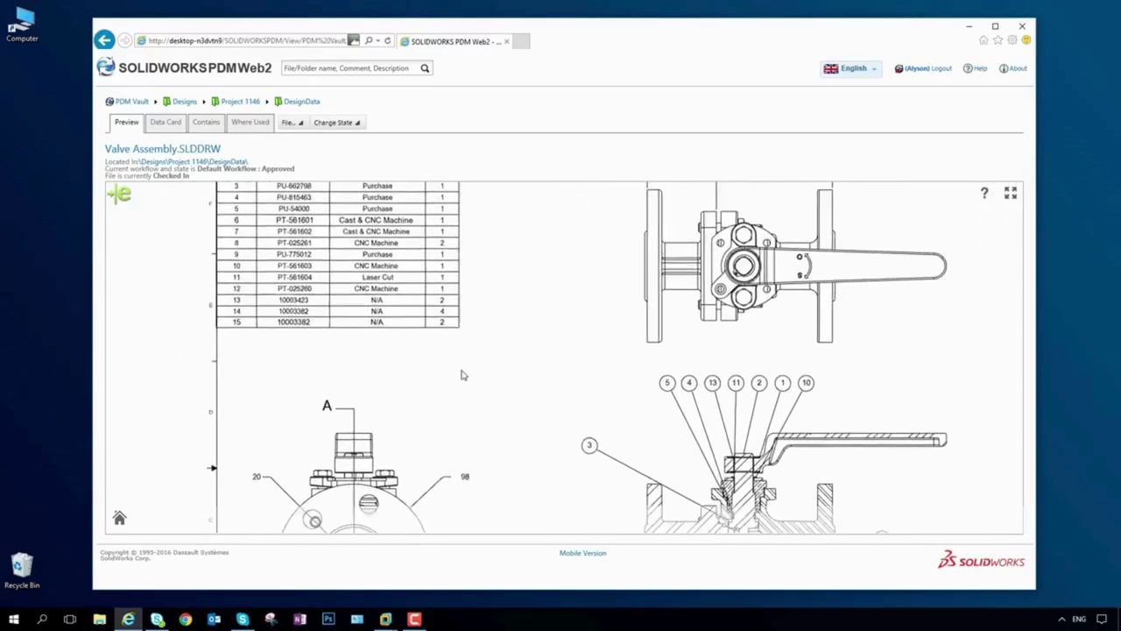
left_click_drag(599, 413, 520, 403)
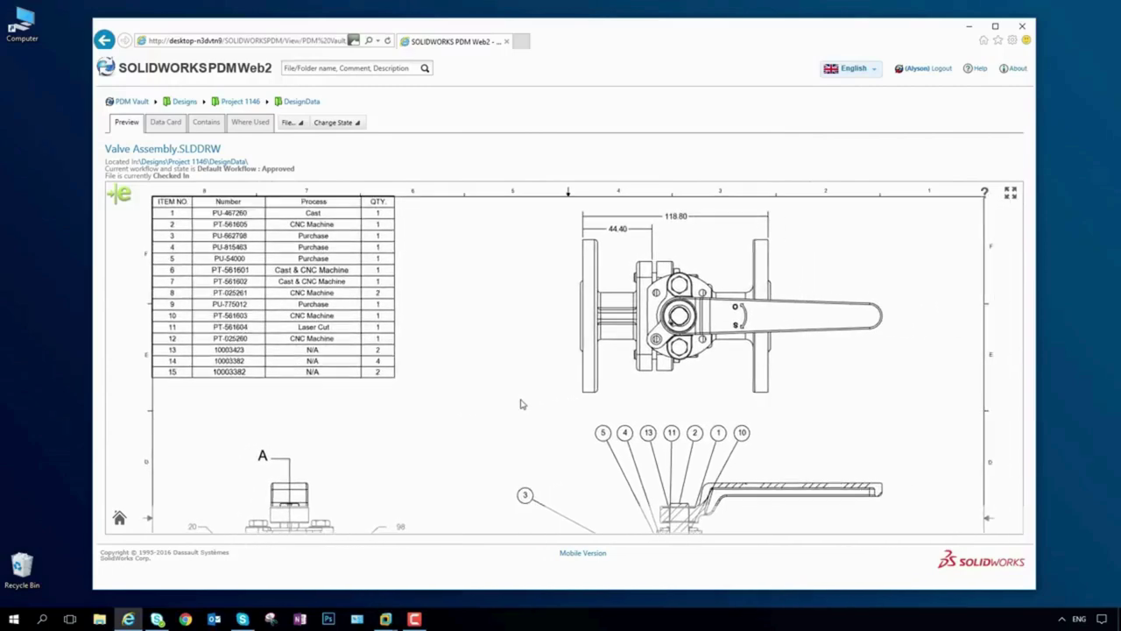